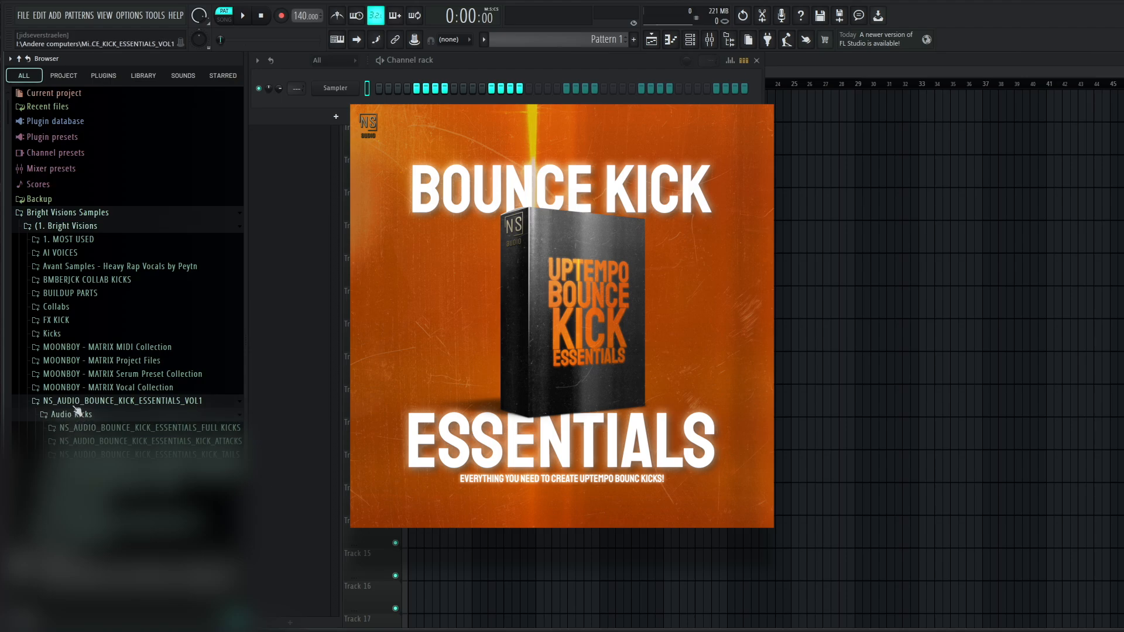
- Open the FULL KICKS sample folder under Audio Kicks in NS_AUDIO_BOUNCE_KICK_ESSENTIALS_VOL1
left_click(76, 413)
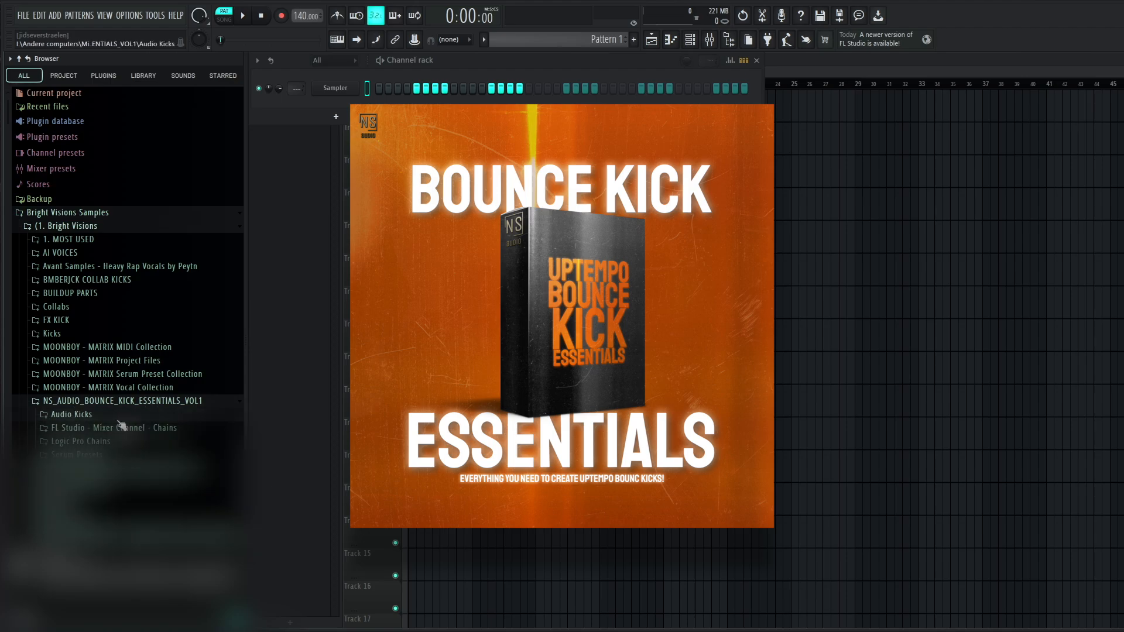
scroll(92, 454, "up", 1)
scroll(92, 454, "down", 1)
left_click(93, 414)
left_click(96, 415)
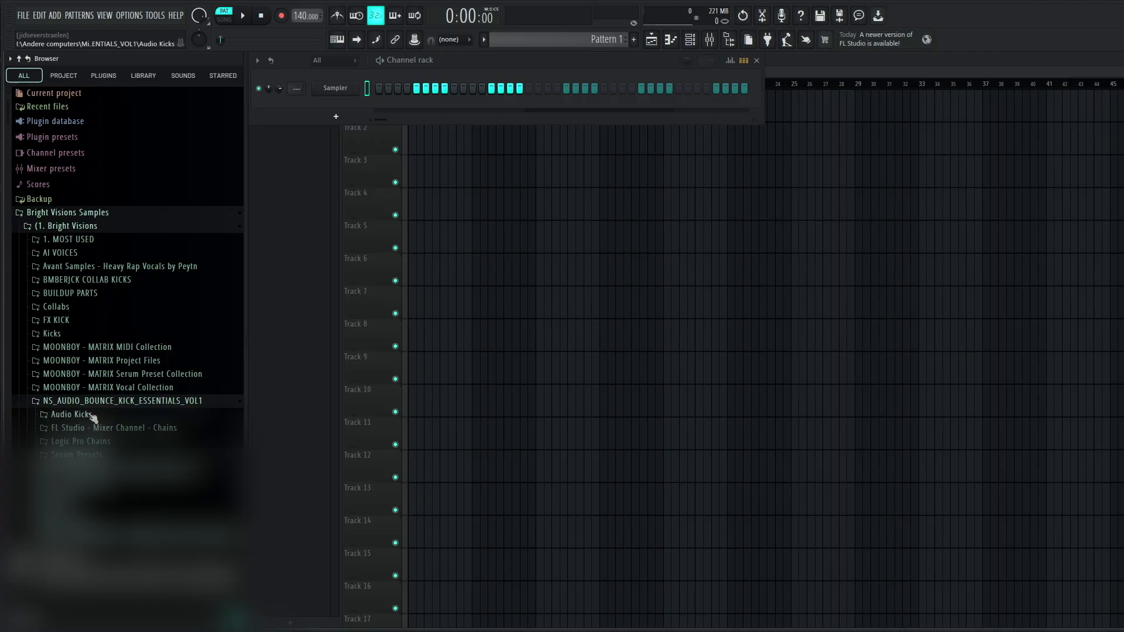
left_click(91, 415)
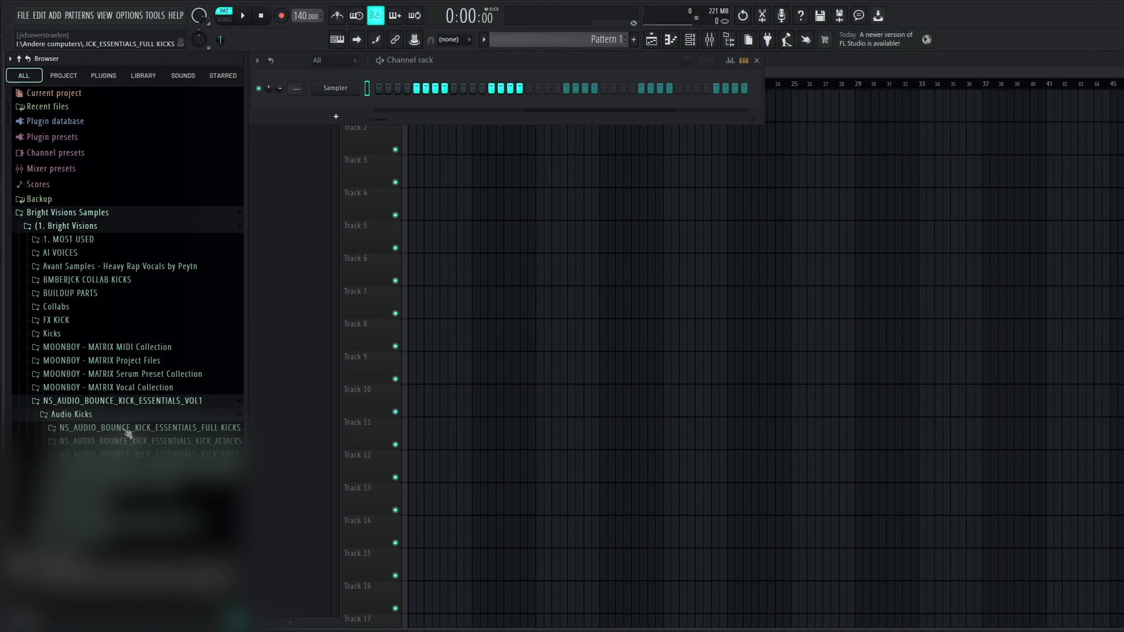
left_click(127, 429)
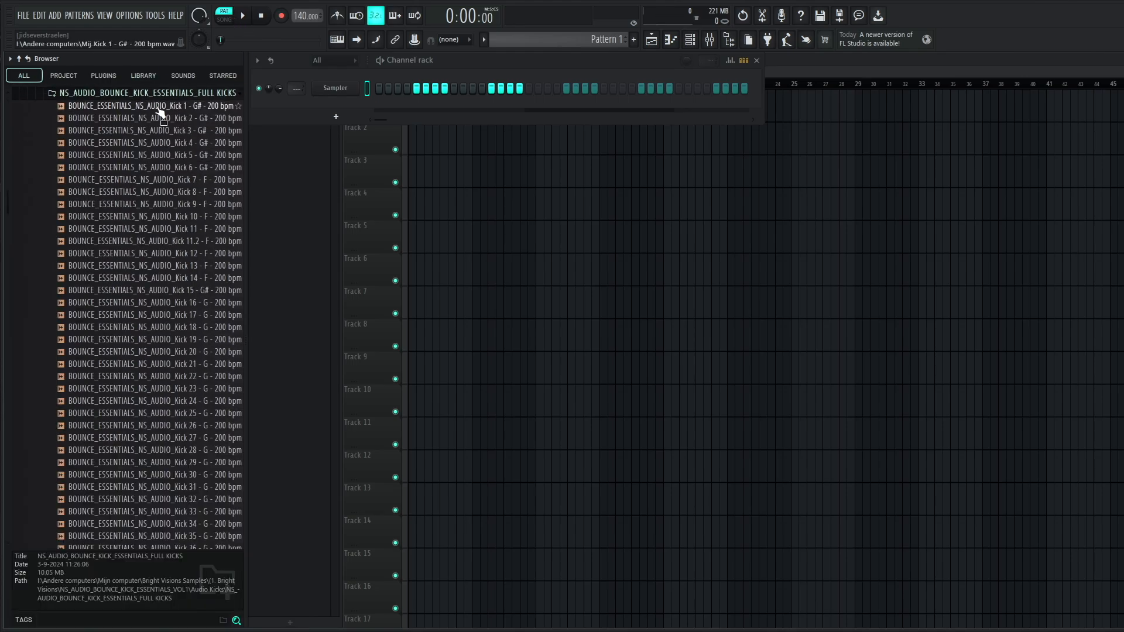
scroll(158, 113, "up", 5)
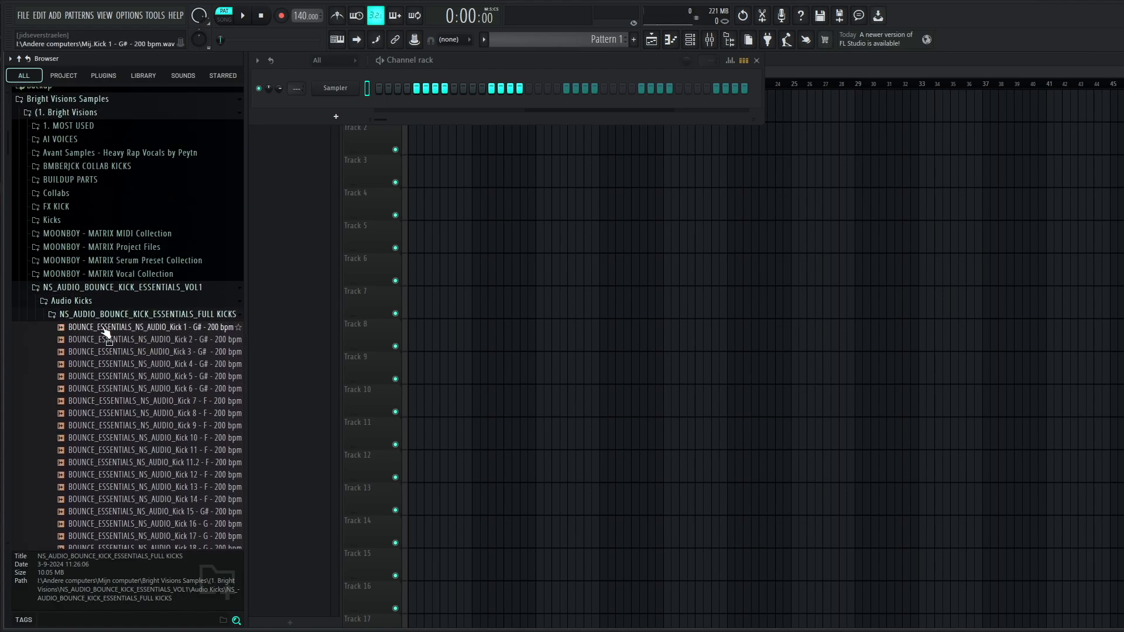
- Set the project tempo to 205 BPM and place the Kick 1 - G# sample at the start of Track 4
right_click(296, 19)
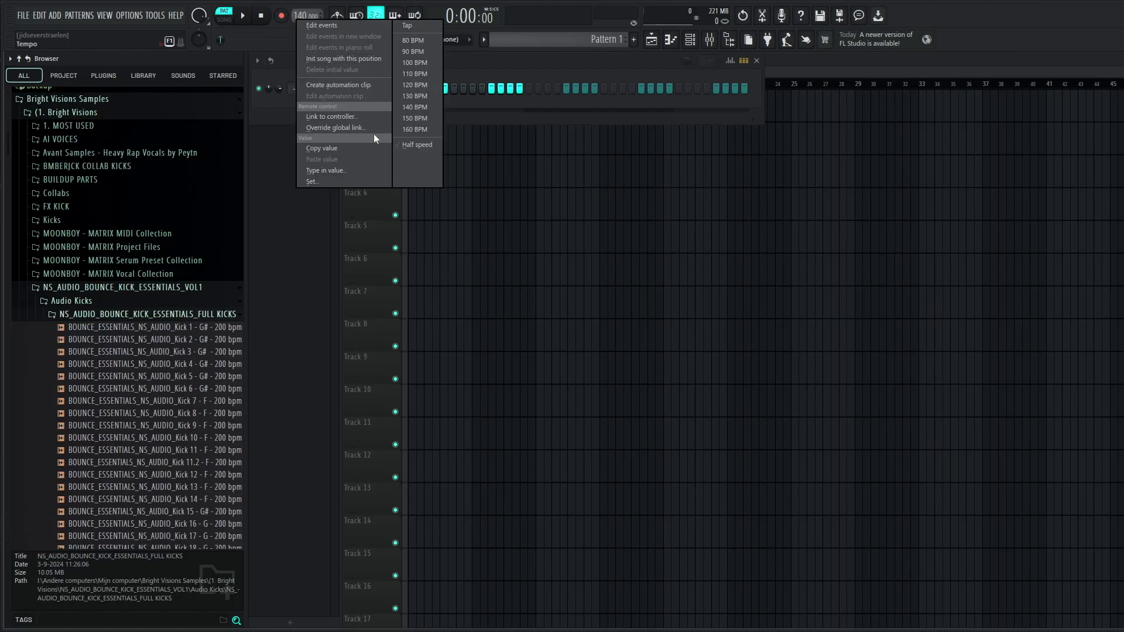
left_click(297, 12)
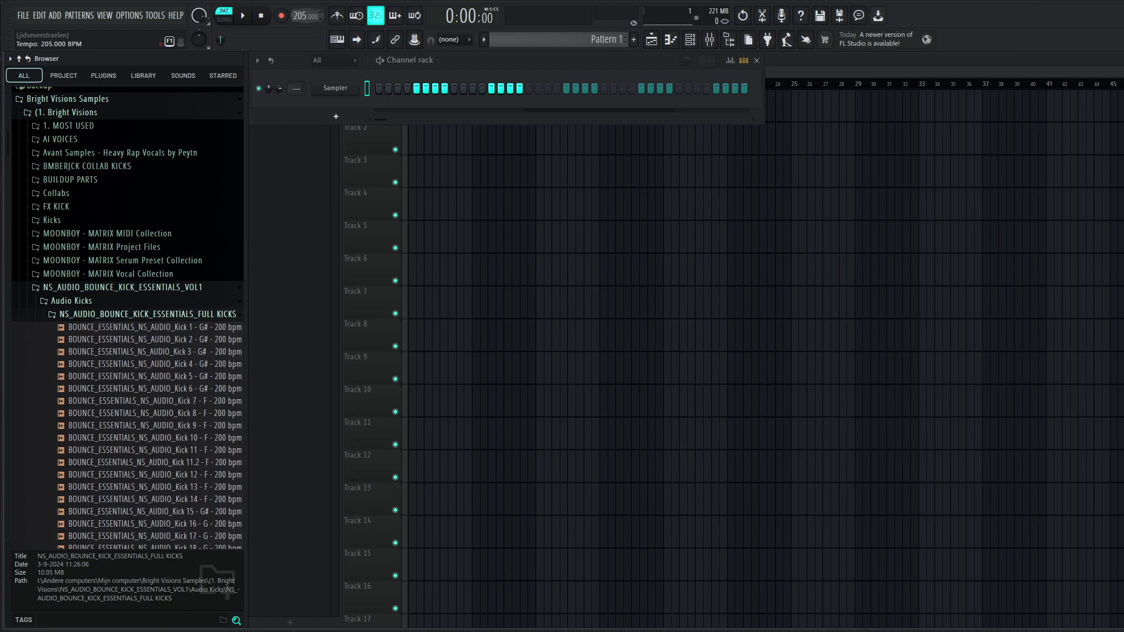
left_click(128, 329)
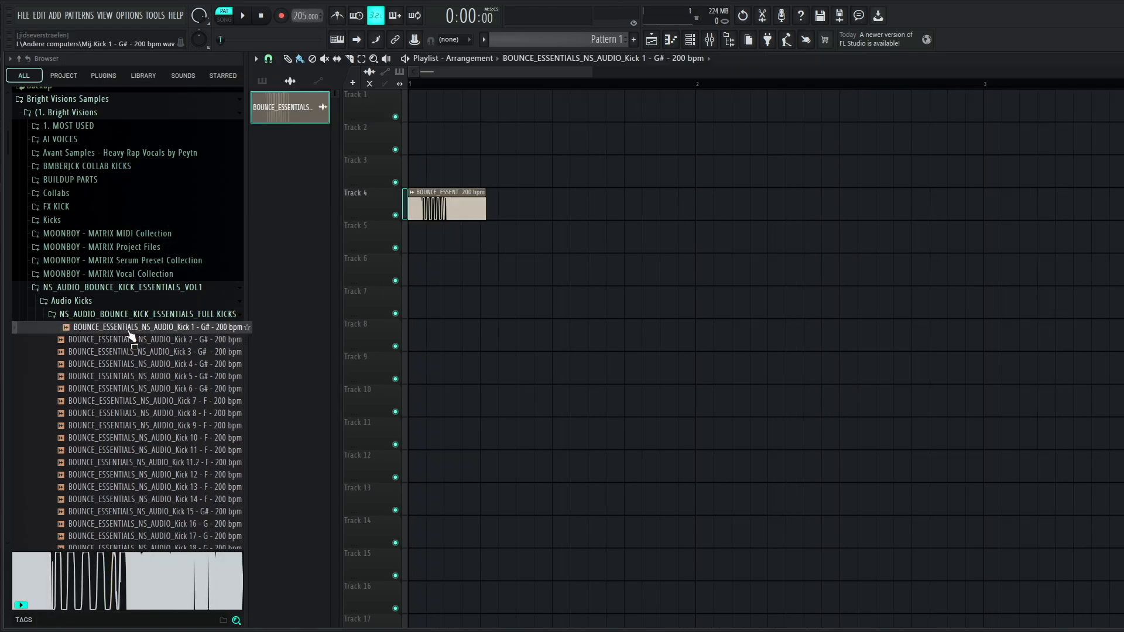
- Audition various full kick samples across the folder, including Kick 2 to 6, 31, 36 and 38
key("Down")
key("Down")
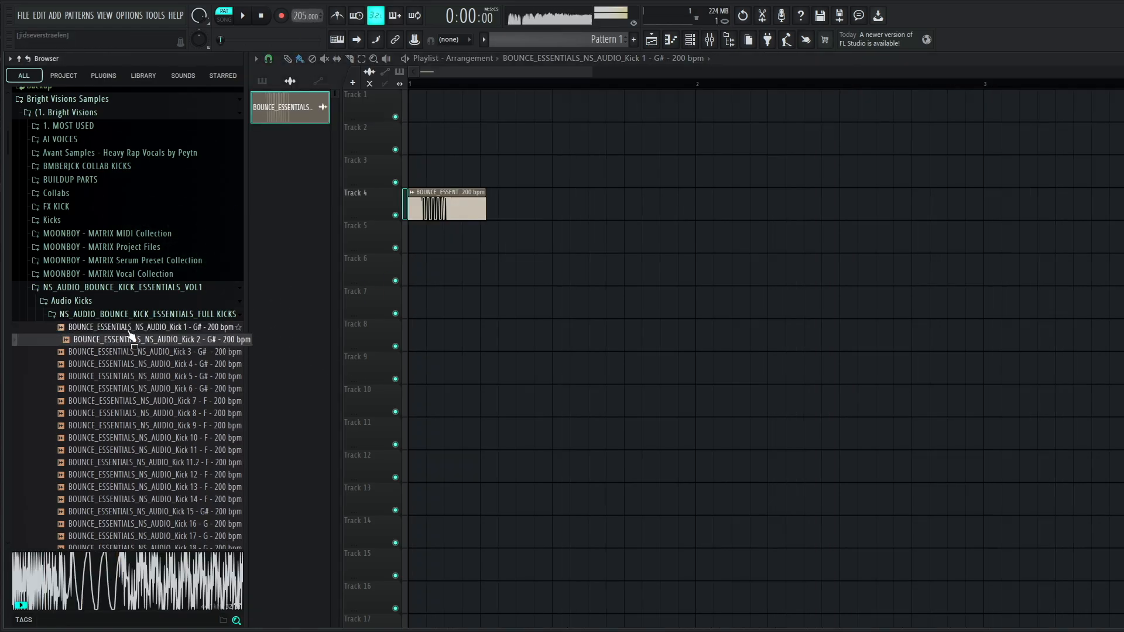
key("Down")
key("Down")
key("Down")
key("Down")
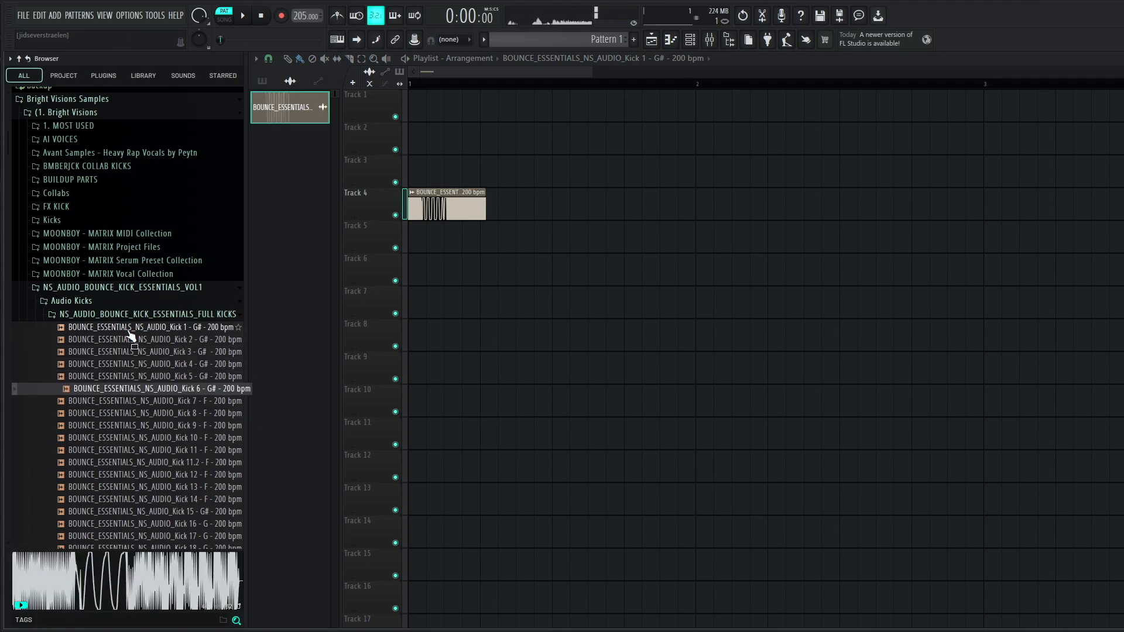
left_click(130, 330)
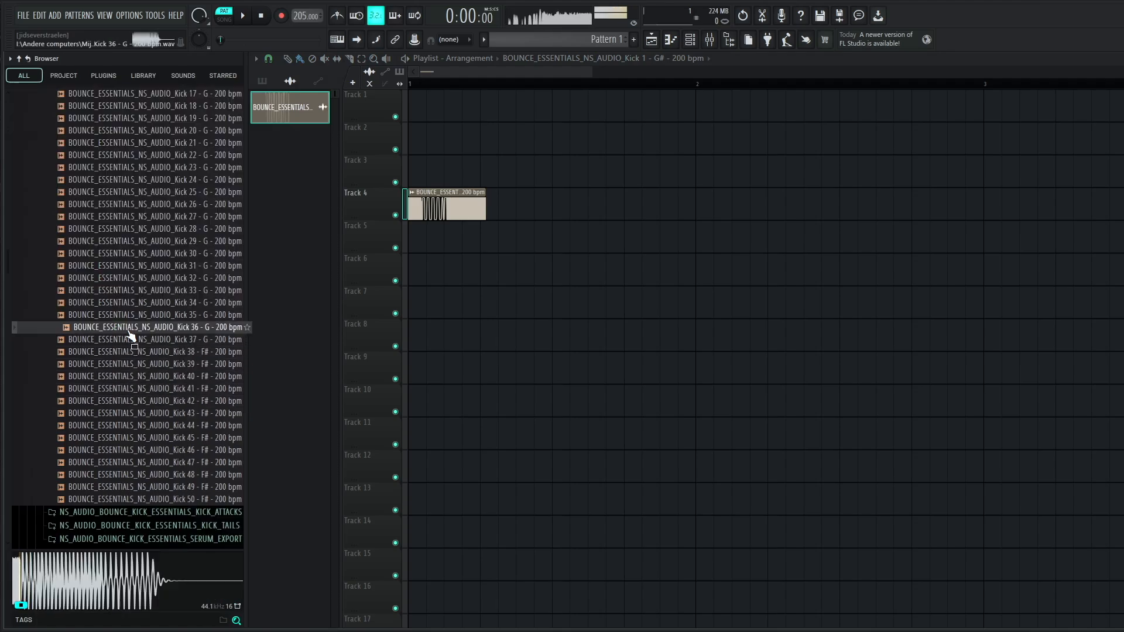
left_click(113, 266)
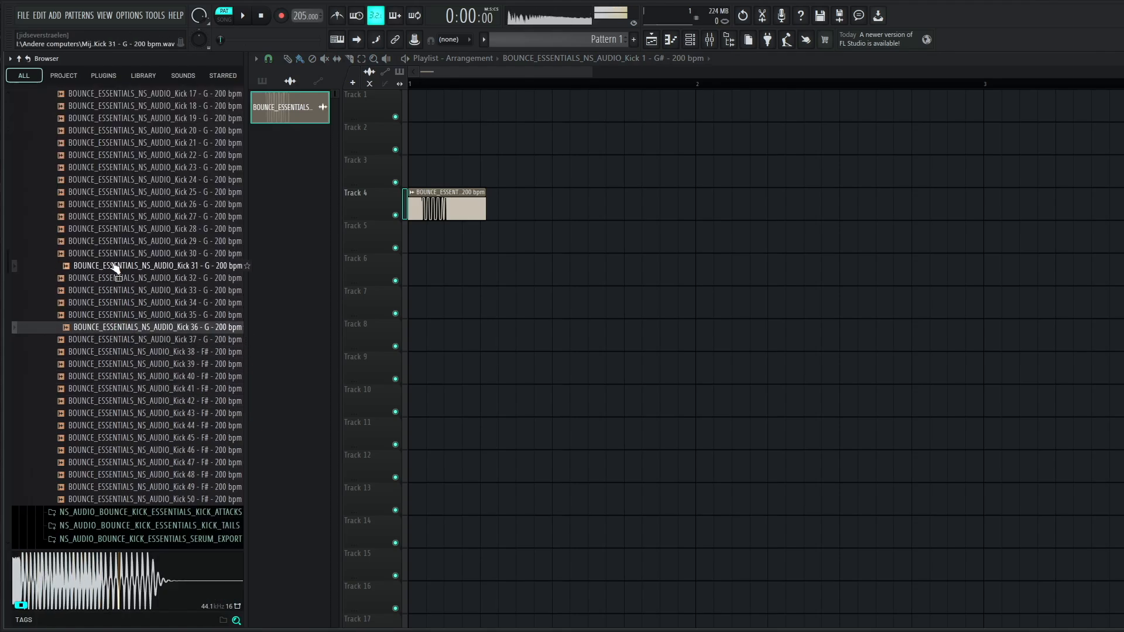
left_click(112, 220)
left_click(88, 352)
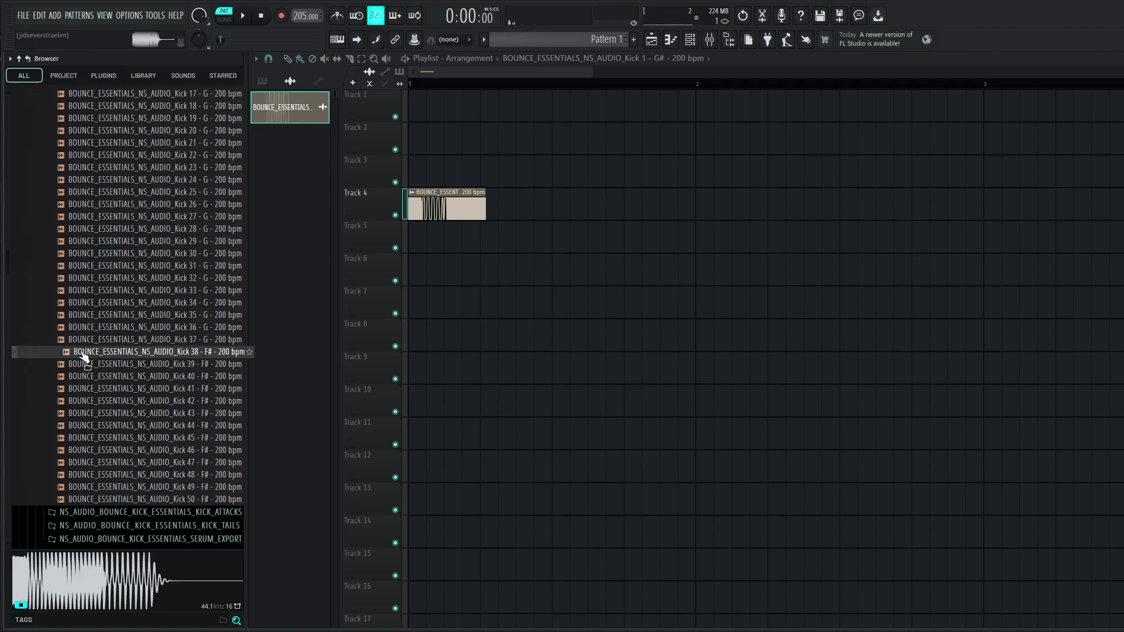
scroll(92, 375, "up", 10)
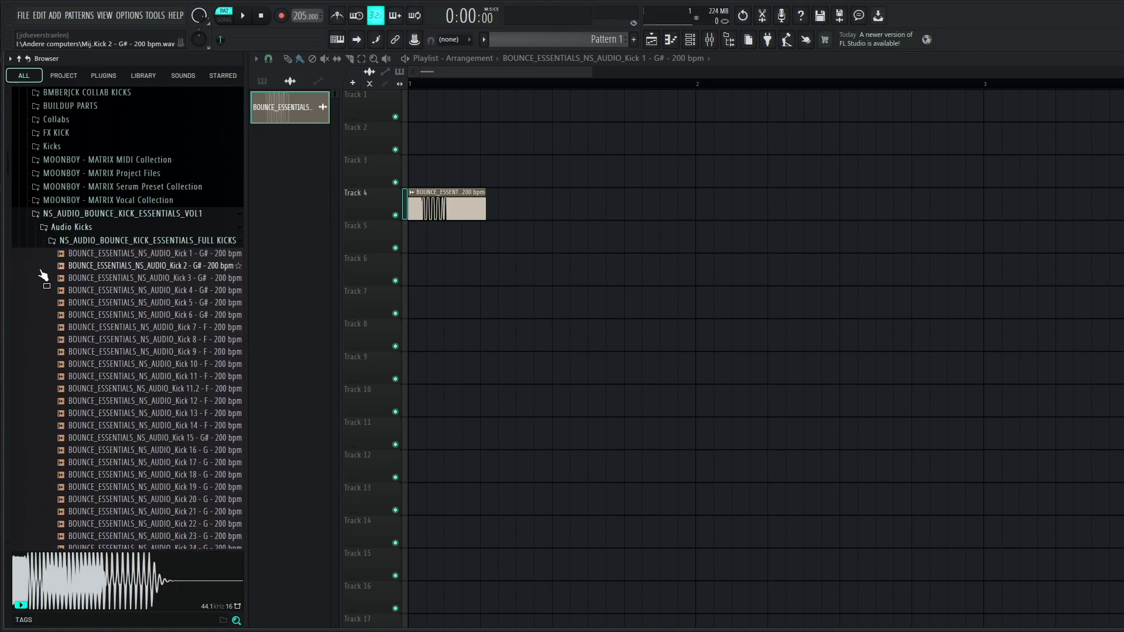
- Select the Kick 1 clip on Track 4 together with its time range in song mode
key("ctrl+a")
scroll(518, 173, "down", 1)
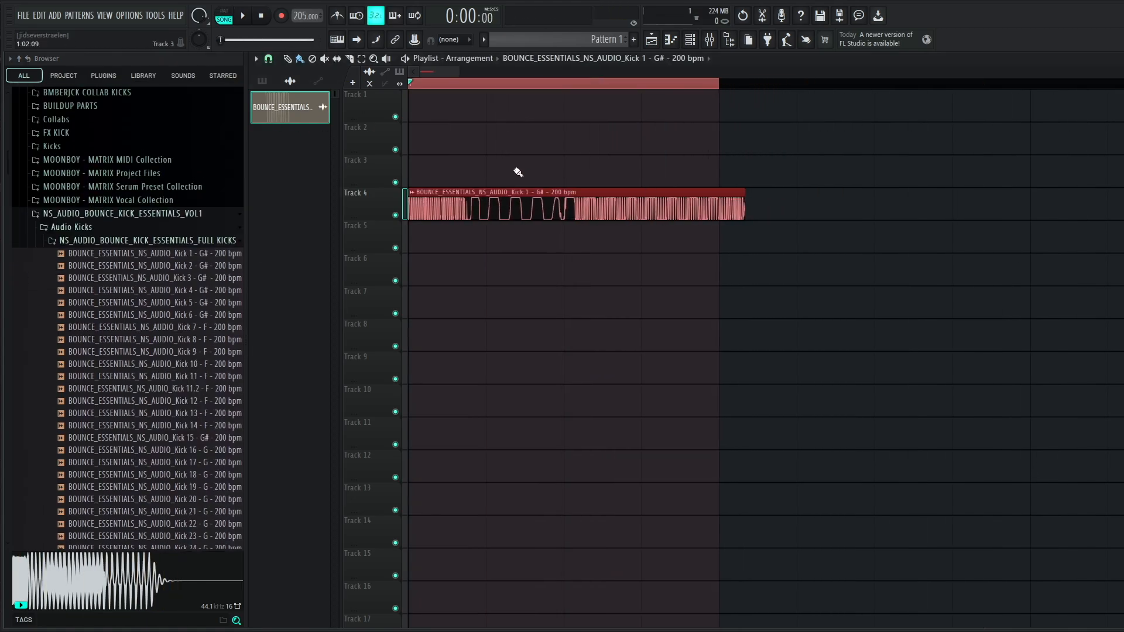
scroll(572, 228, "up", 2)
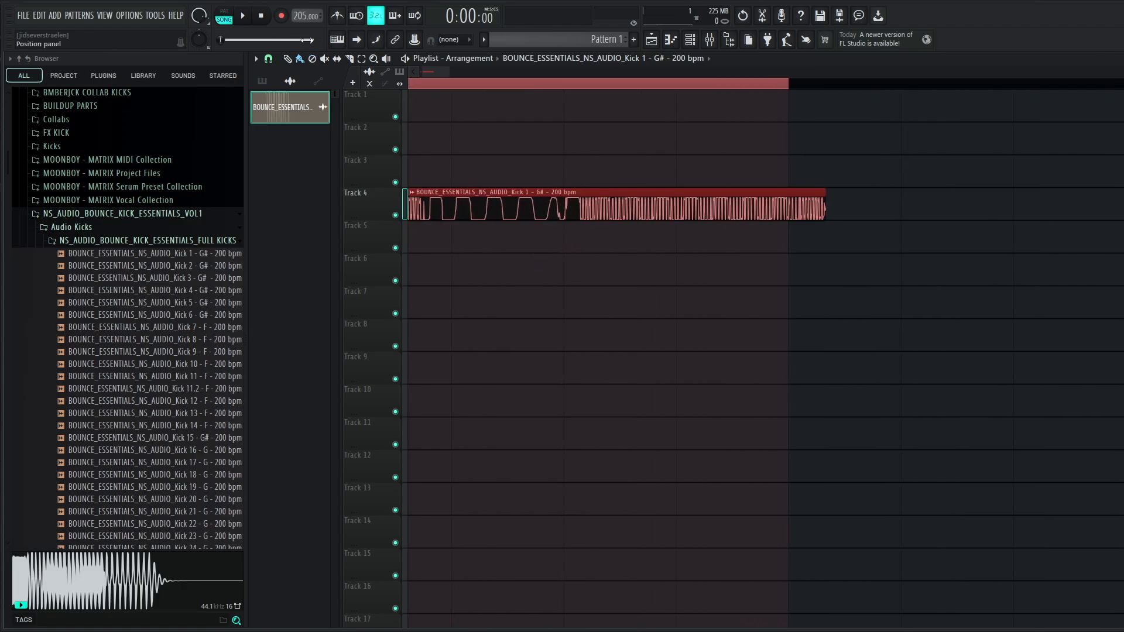
scroll(697, 151, "down", 2)
scroll(413, 170, "up", 1)
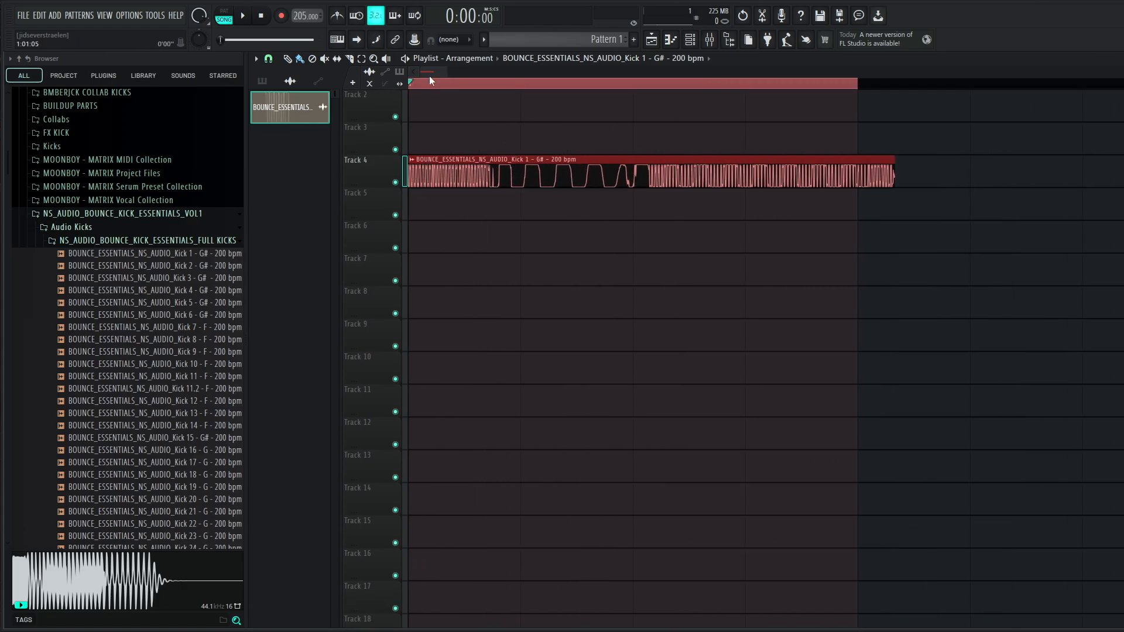
- Shorten Kick 1 to fit the selected range by lowering its time stretch multiplier to 92.66%
double_click(477, 176)
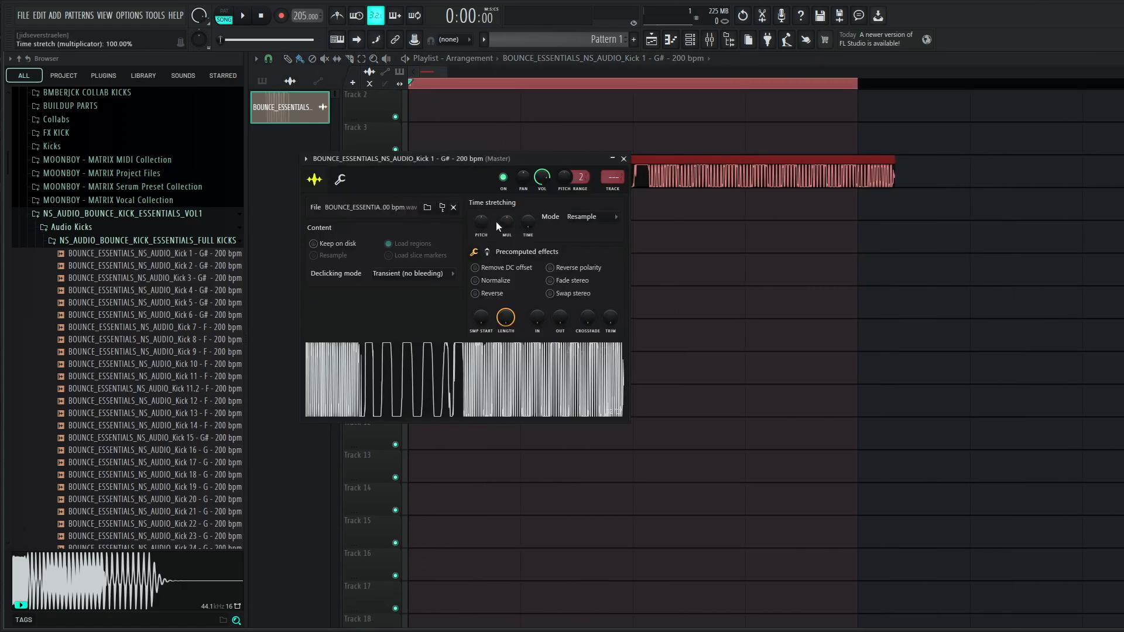
scroll(497, 223, "down", 5)
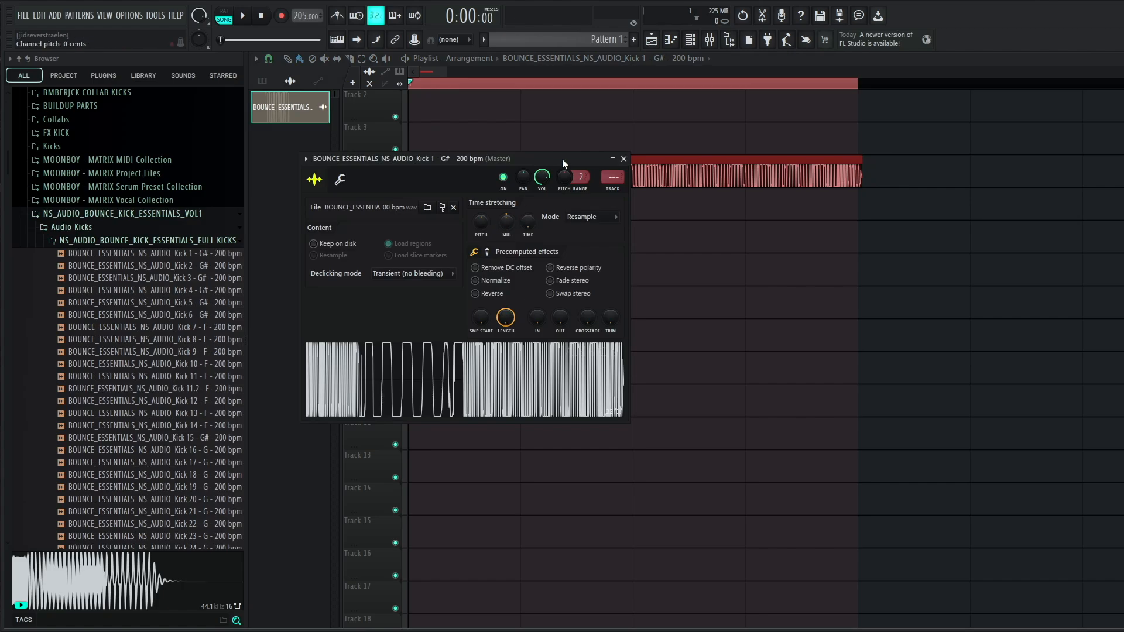
left_click_drag(547, 159, 691, 408)
left_click(611, 157)
- Position the song playhead at 1:03:00, halfway through the selected range
left_click(638, 82)
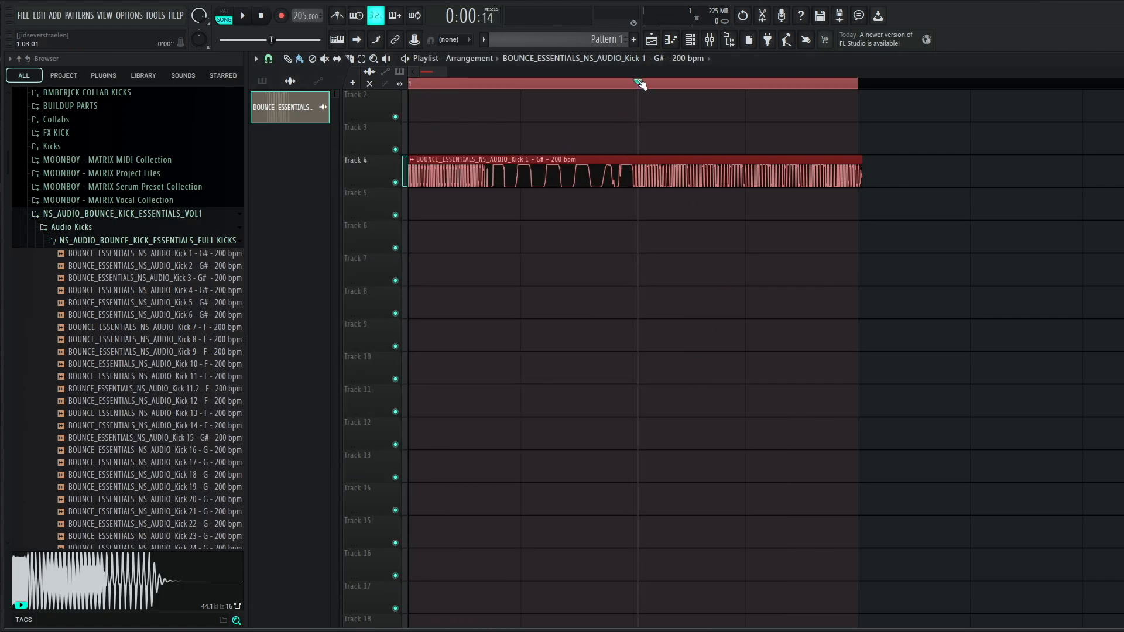
left_click_drag(638, 81, 633, 81)
double_click(616, 186)
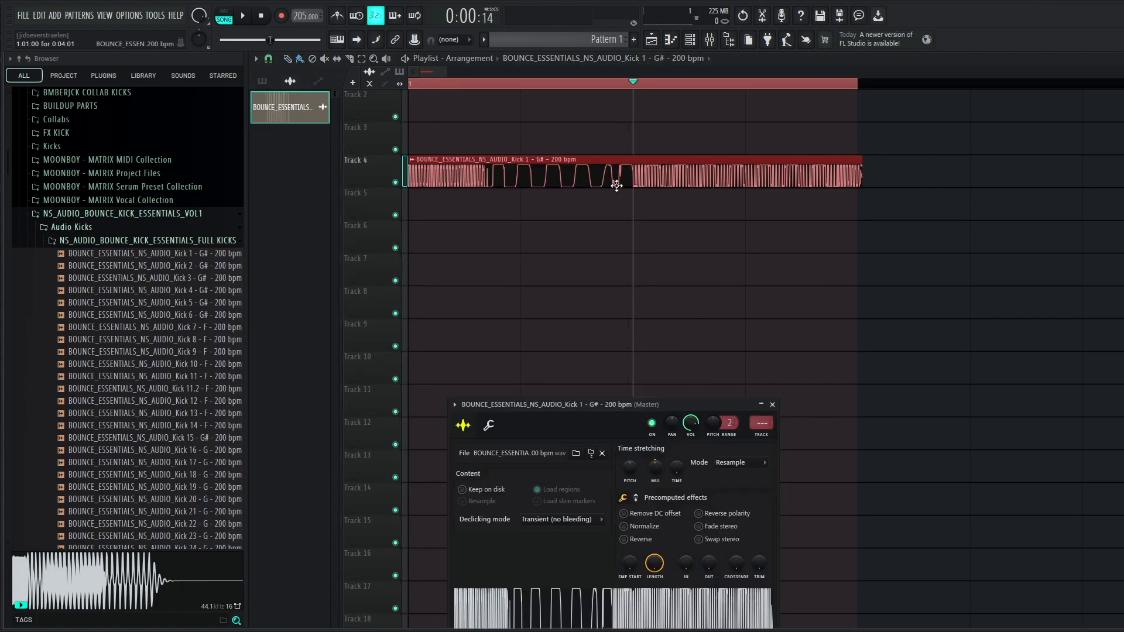
left_click(642, 154)
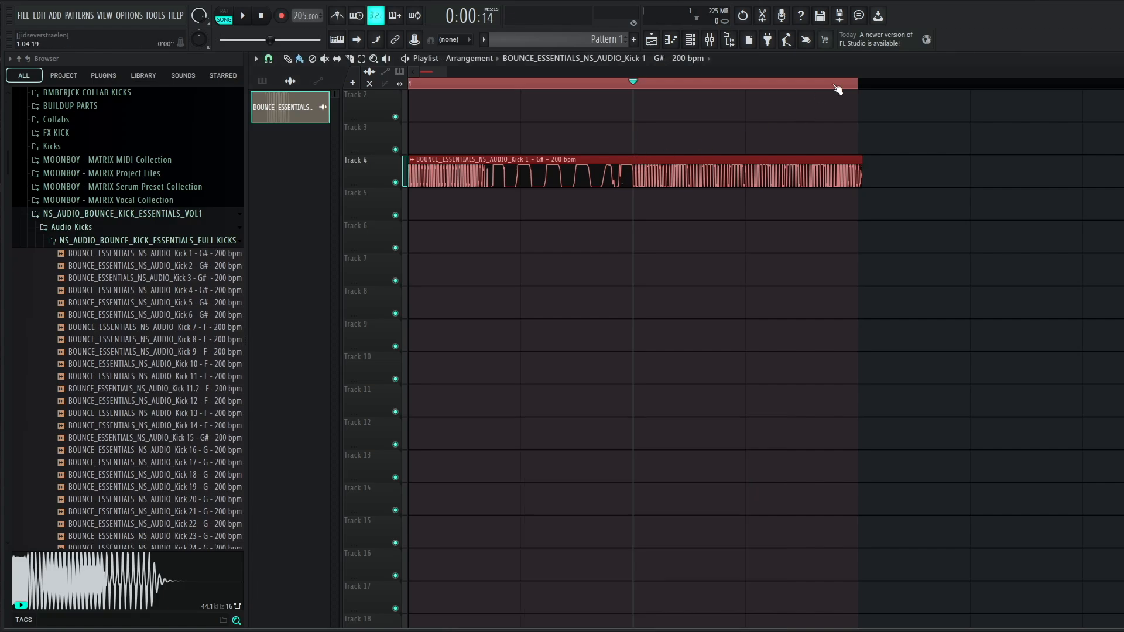
- Set Kick 1's time-stretching mode to e3 mono and play the clip
double_click(556, 183)
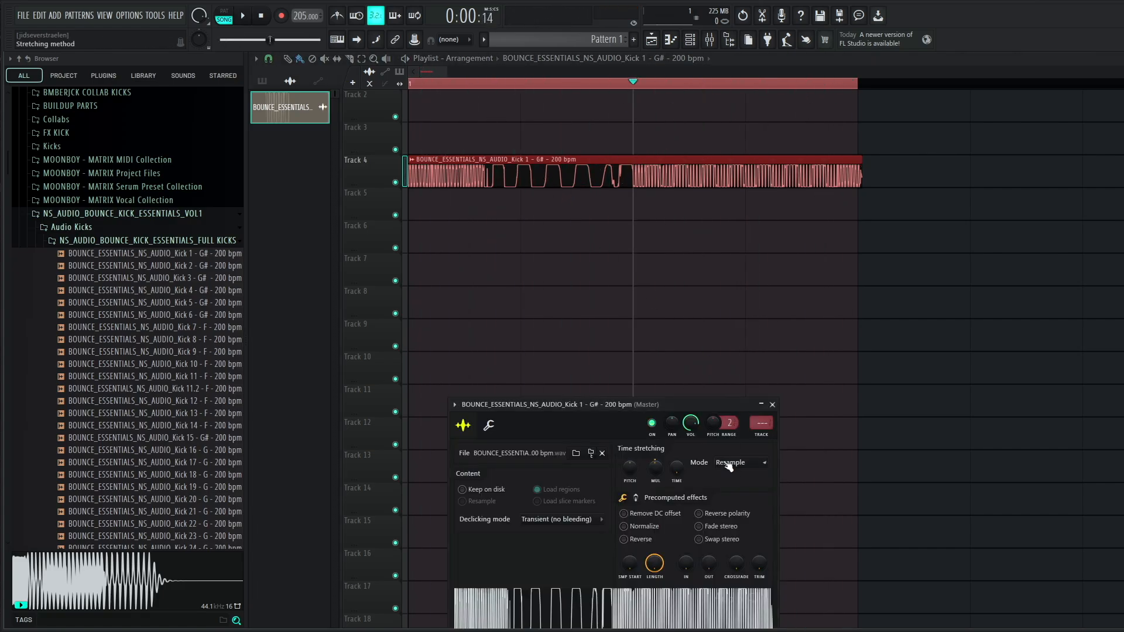
left_click_drag(663, 400, 648, 257)
left_click(717, 320)
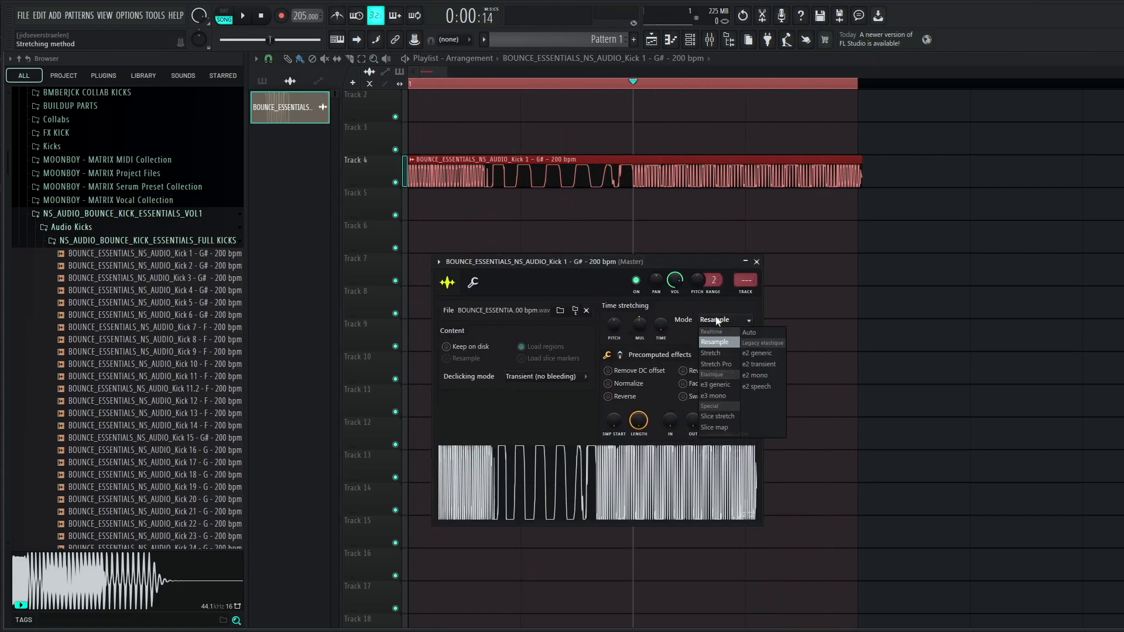
left_click(721, 393)
key("space")
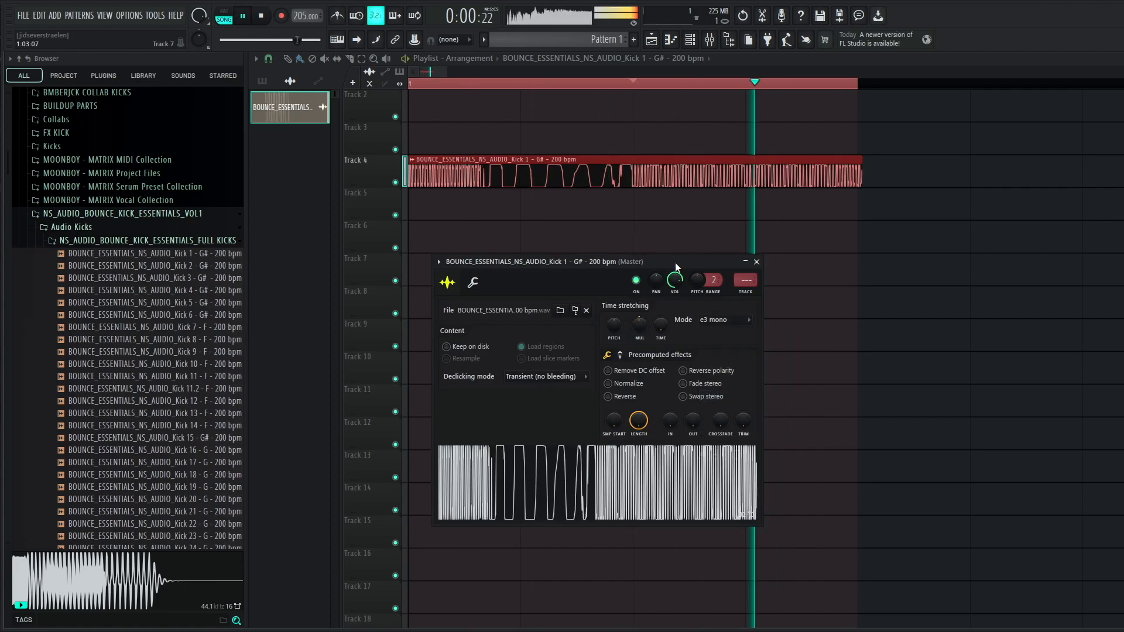
key("space")
- Reset Kick 1's time stretch multiplier and slice its clip at the playhead
right_click(641, 318)
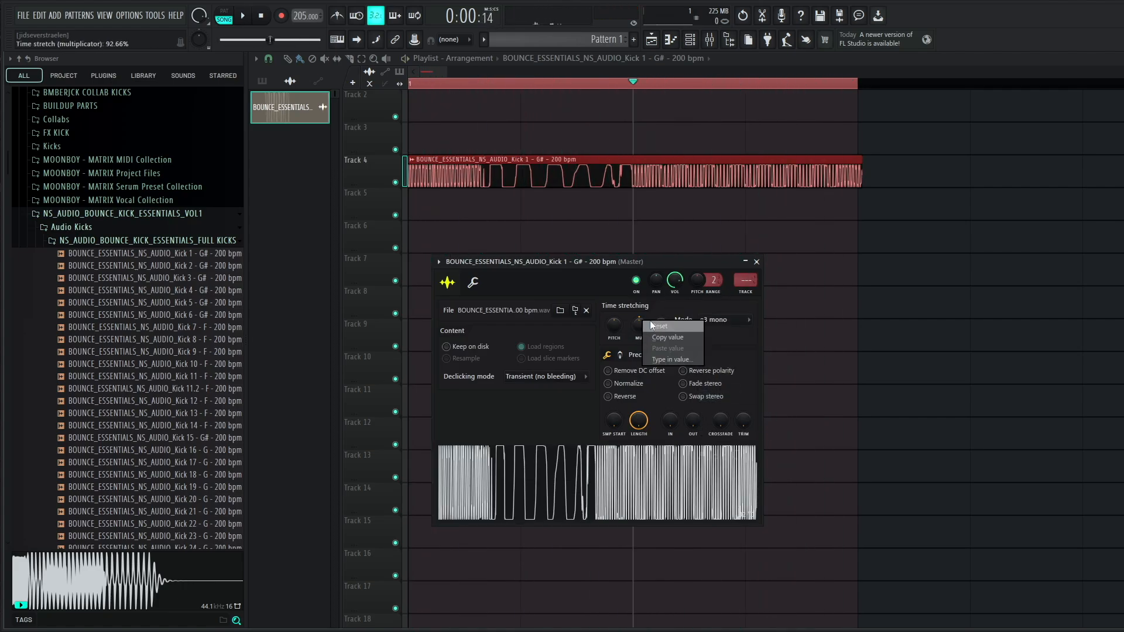
left_click(652, 321)
left_click(634, 148)
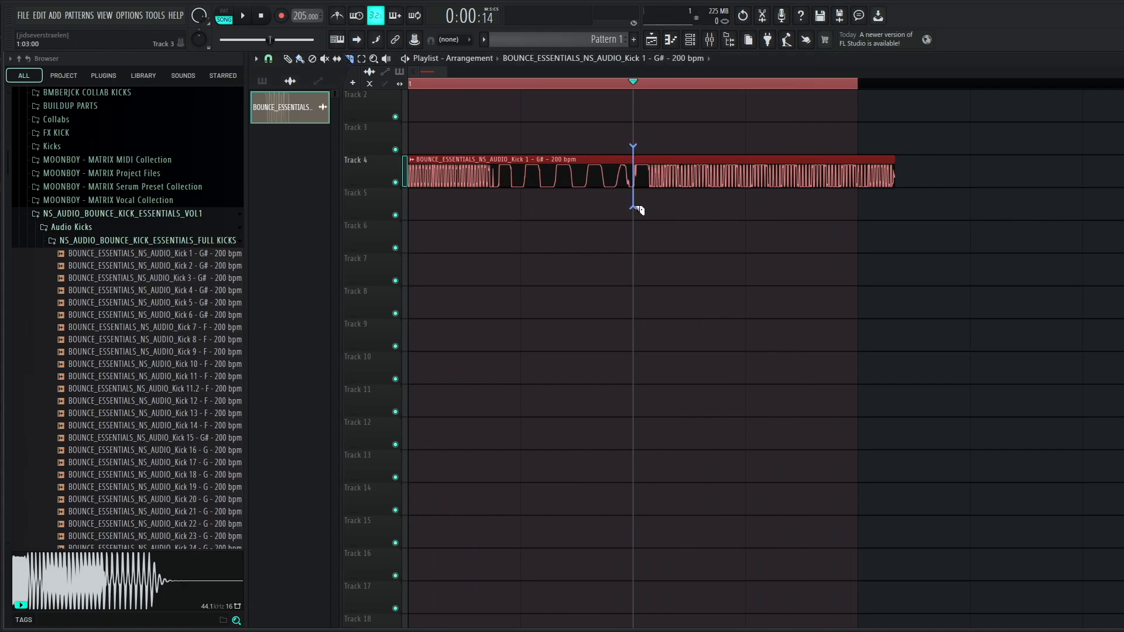
left_click_drag(639, 210, 642, 182)
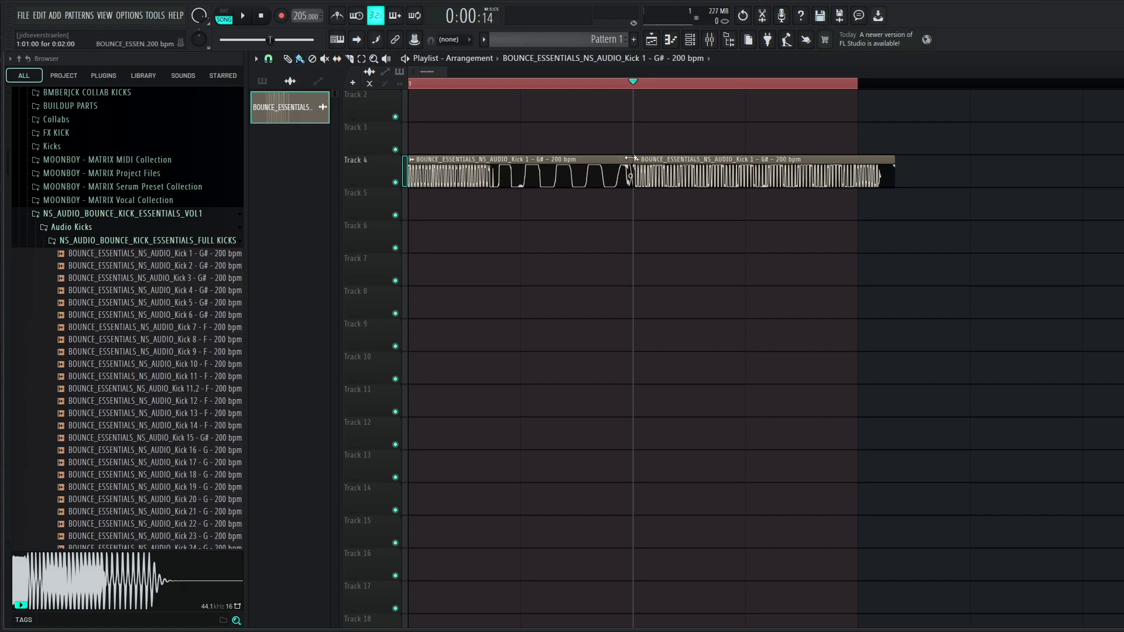
- Adjust the first slice's end to meet the second, play them, and fit the second slice's end to the selected range
left_click_drag(630, 158, 635, 158)
key("space")
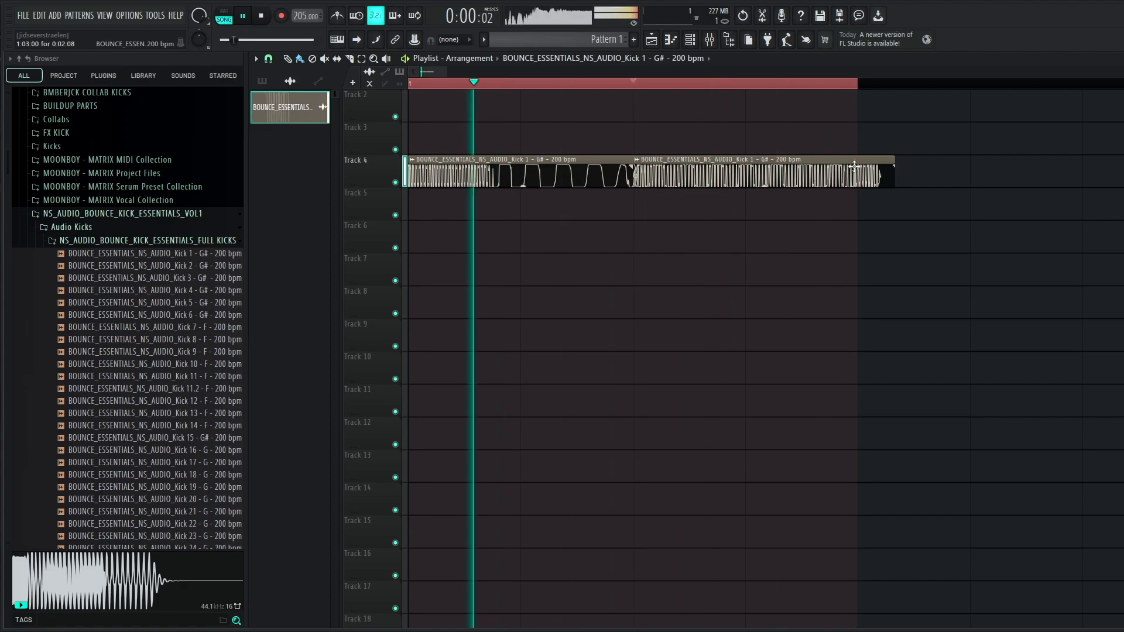
key("space")
key("c")
left_click_drag(893, 170, 859, 167)
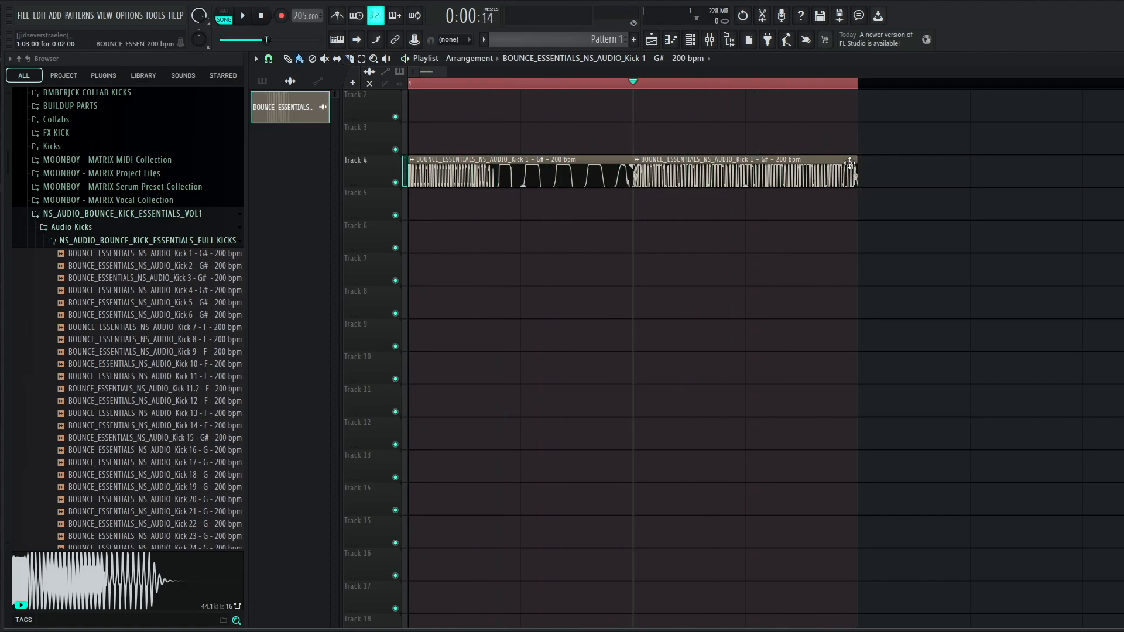
double_click(563, 163)
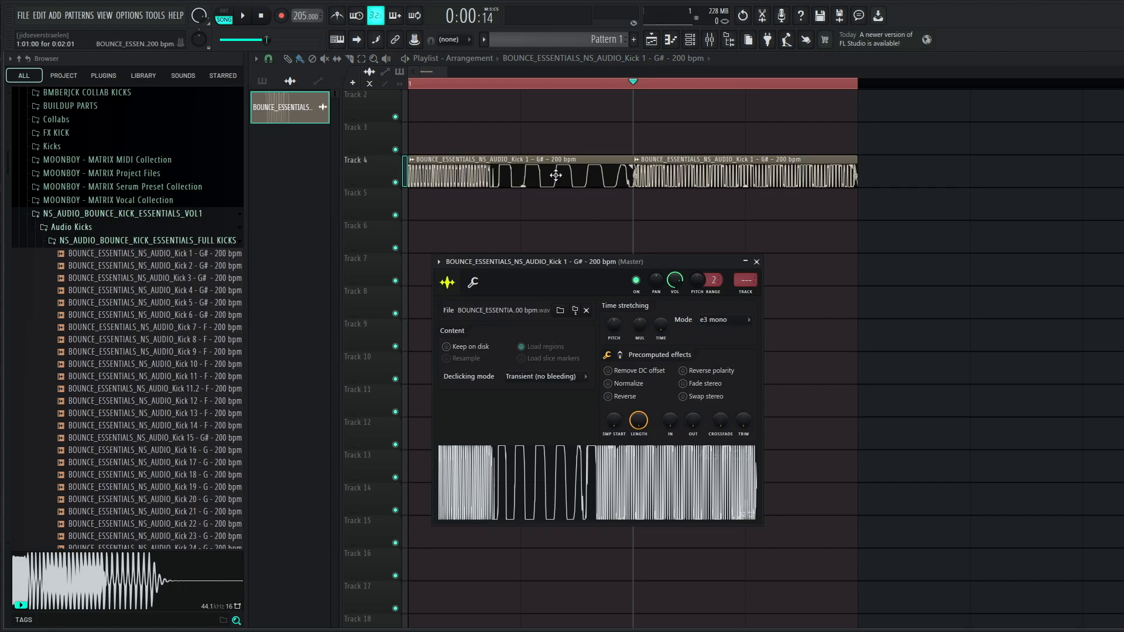
key("Escape")
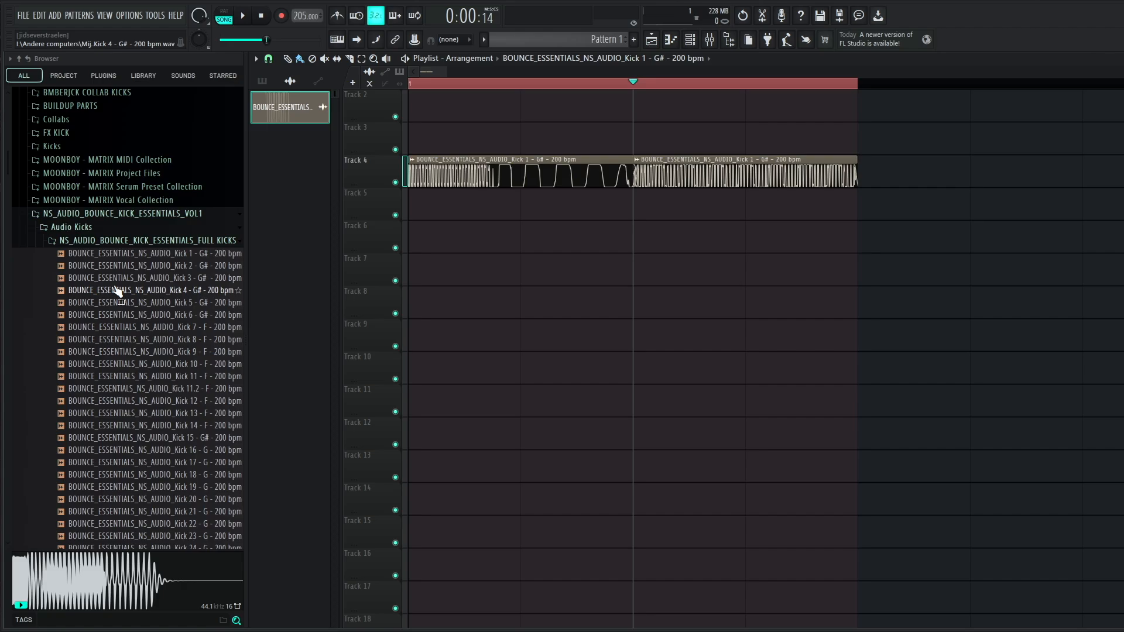
- Place Kick 4 - G# at the start of Track 7, mute both Kick 1 slices on Track 4, and play it
left_click_drag(118, 291, 565, 273)
left_click_drag(723, 277, 461, 283)
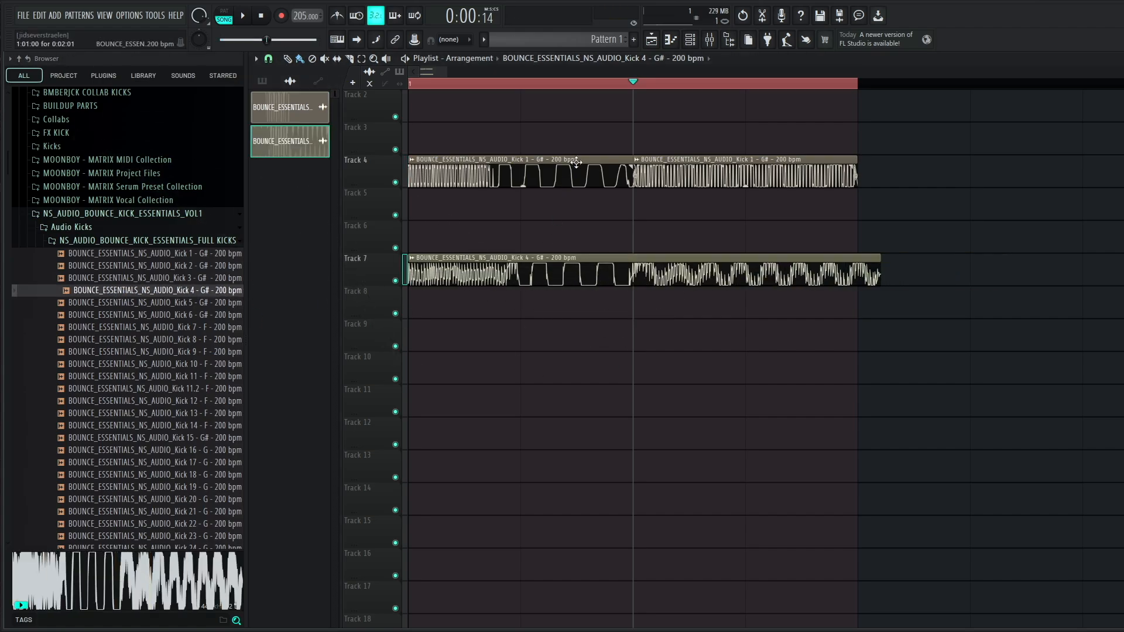
key("t")
left_click_drag(575, 161, 727, 162)
key("space")
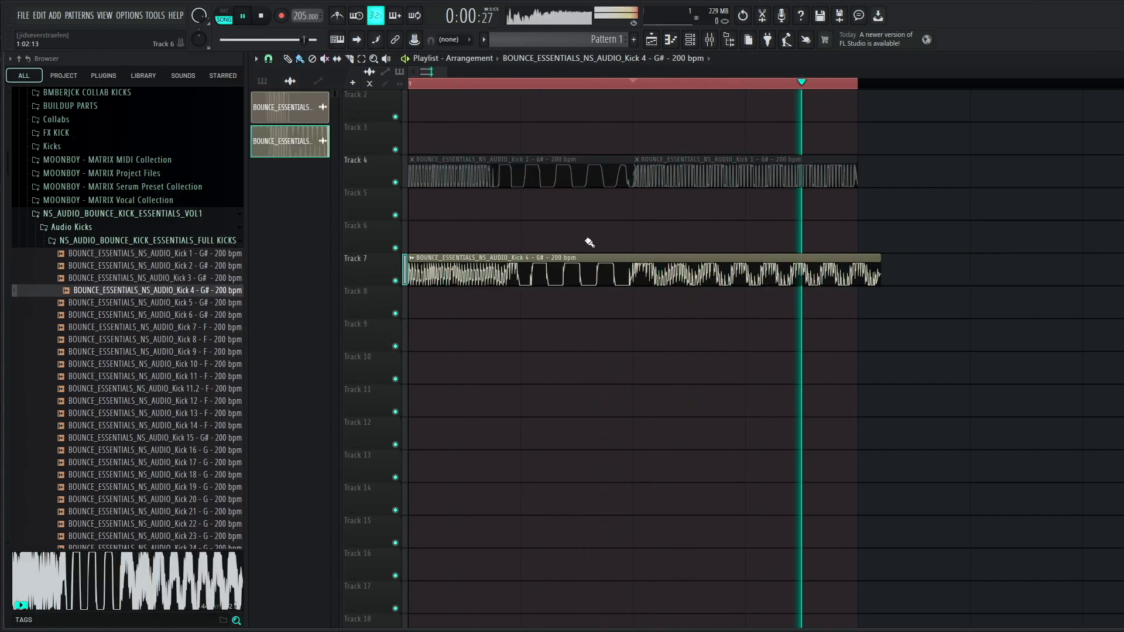
left_click_drag(590, 243, 868, 258)
key("space")
- Open the NS Audio Kick Attacks folder and preview Attack 3, Attack 11 and Attack 15
left_click(138, 241)
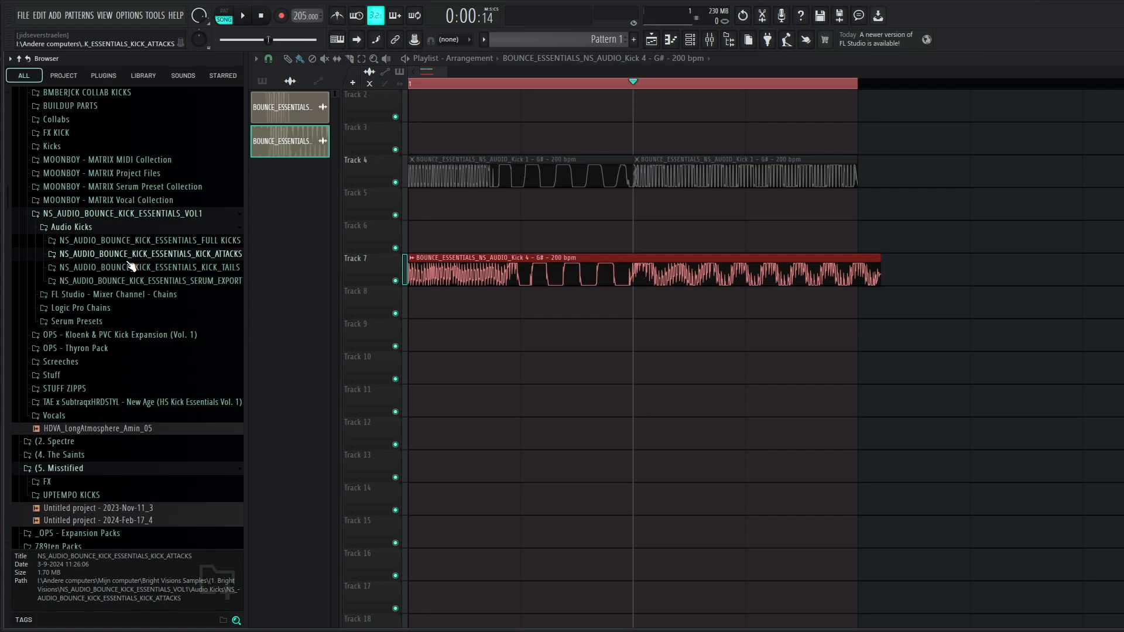
left_click(129, 260)
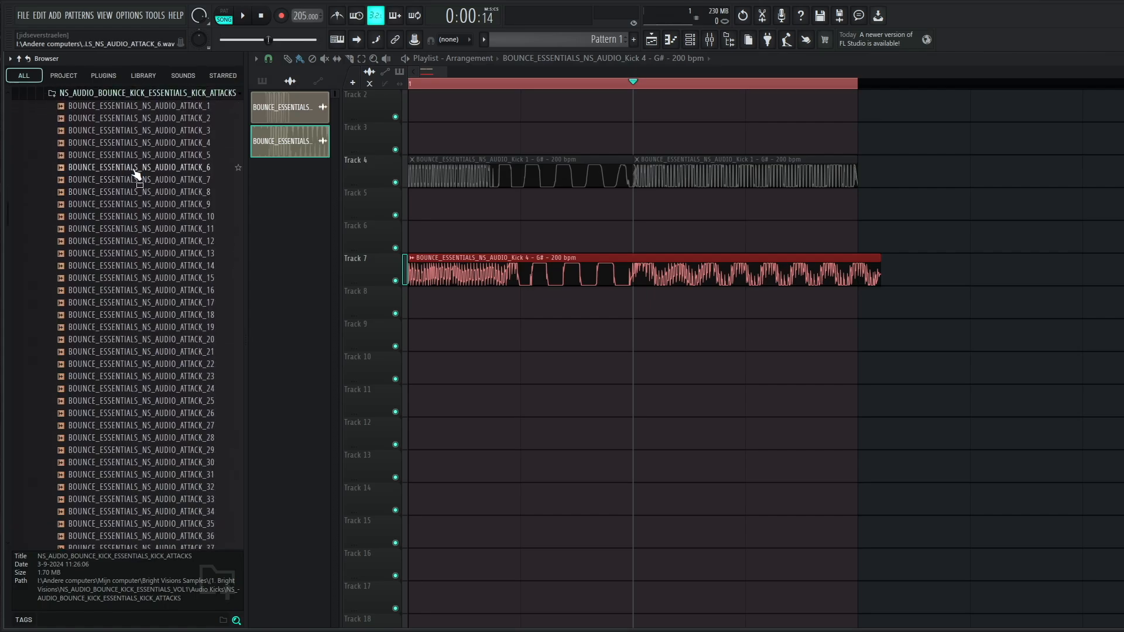
left_click(150, 130)
left_click(113, 229)
left_click(111, 278)
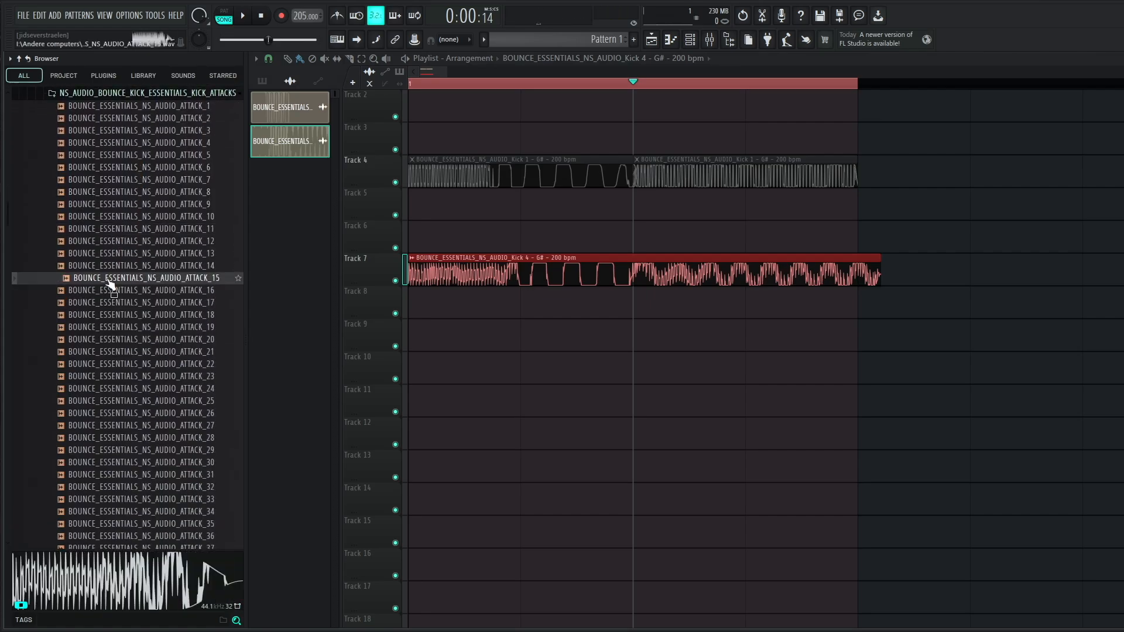
- Open the Kick Tails folder and preview several tails, including Tail 3 G#, Tail 14 G, Tail 18 F and Tail 13 G
left_click(96, 465)
left_click(95, 524)
left_click(125, 176)
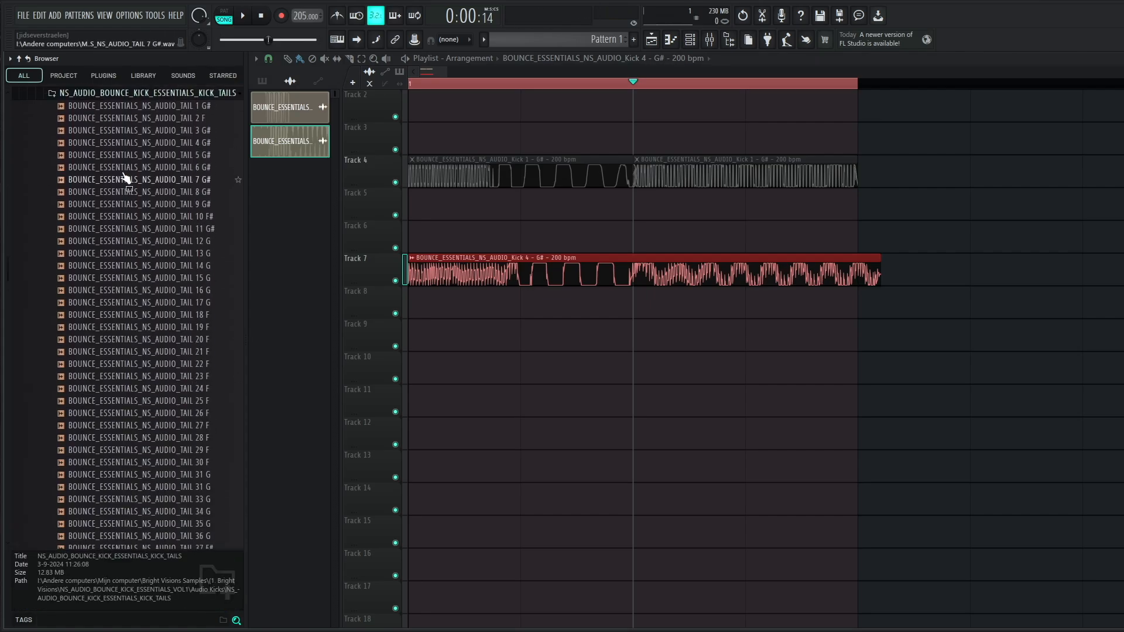
left_click(105, 131)
left_click(109, 266)
left_click(110, 315)
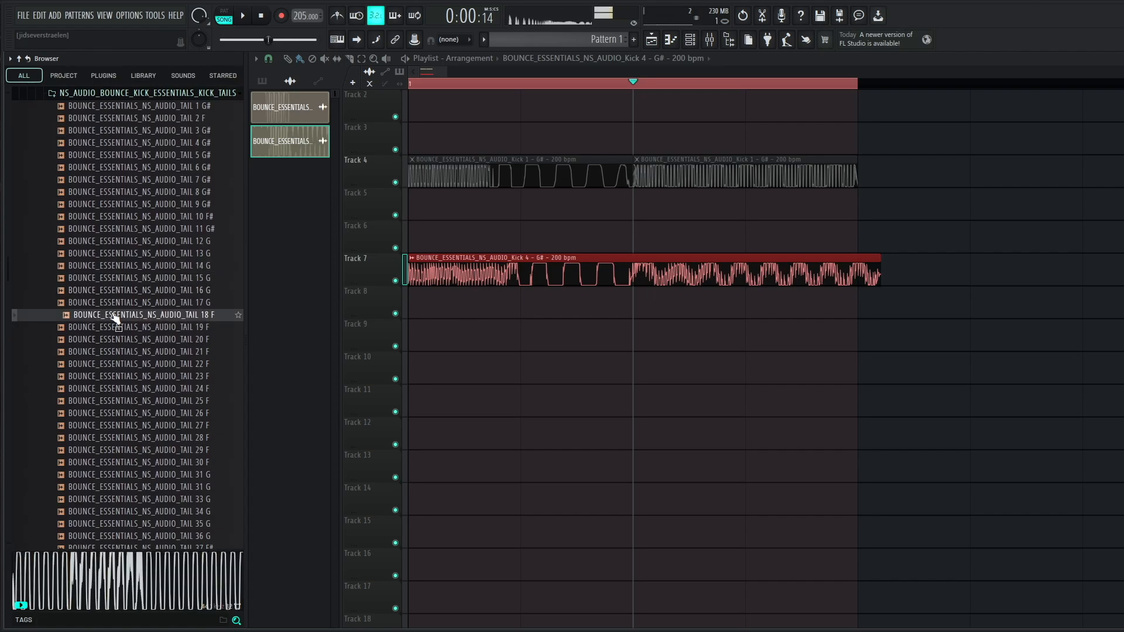
left_click(109, 254)
- Place Tail 12 G at the start of Track 9 and Attack 27 at the start of Track 10, with Kick 4 muted
left_click_drag(105, 241, 410, 337)
scroll(166, 196, "up", 10)
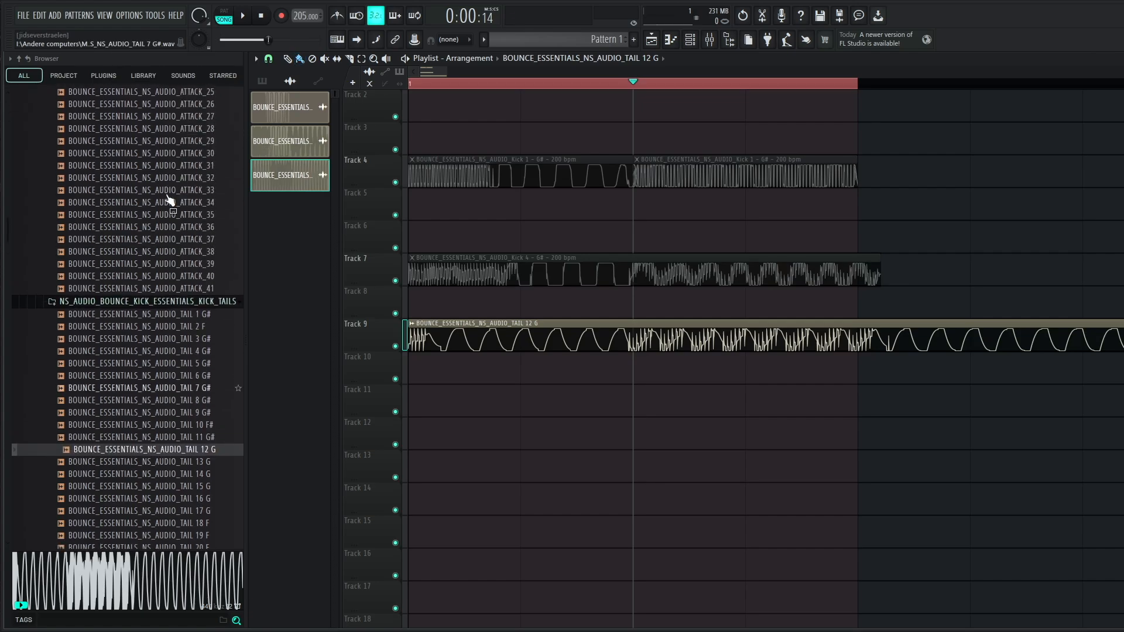
left_click(118, 316)
left_click(95, 279)
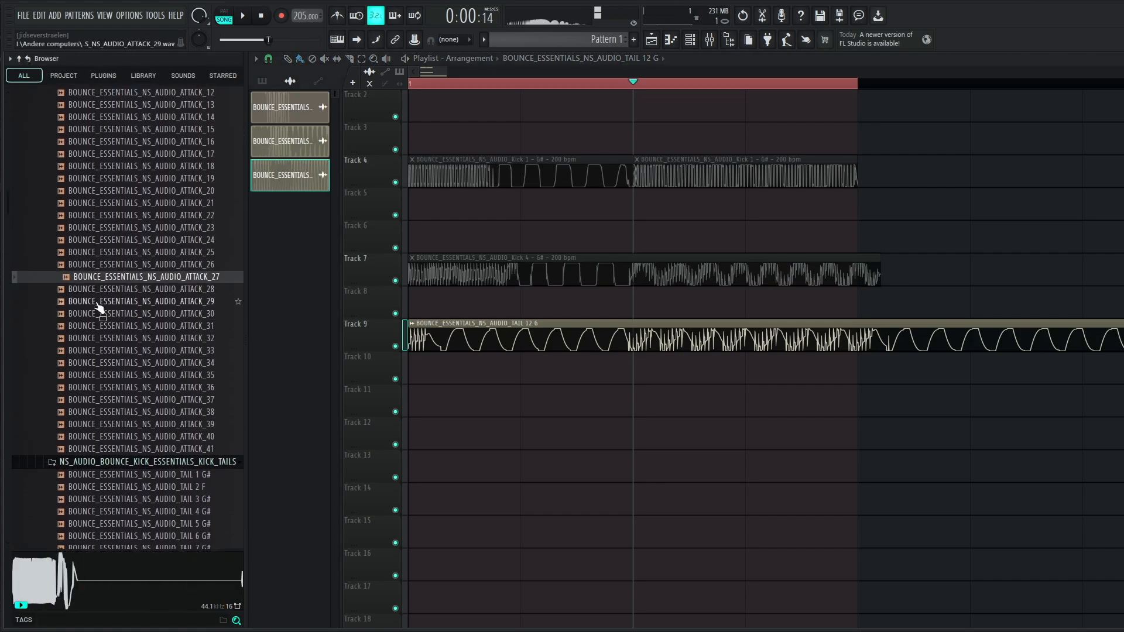
left_click_drag(79, 281, 549, 387)
- Cut off the beginning of Tail 12 G so the clip starts at 1:02:00, and return the playhead to the start
mouse_move(412, 335)
left_mouse_down()
mouse_move(548, 334)
mouse_move(546, 353)
mouse_move(534, 324)
mouse_move(521, 326)
left_mouse_up()
key("ctrl+z")
key("c")
right_click(517, 324)
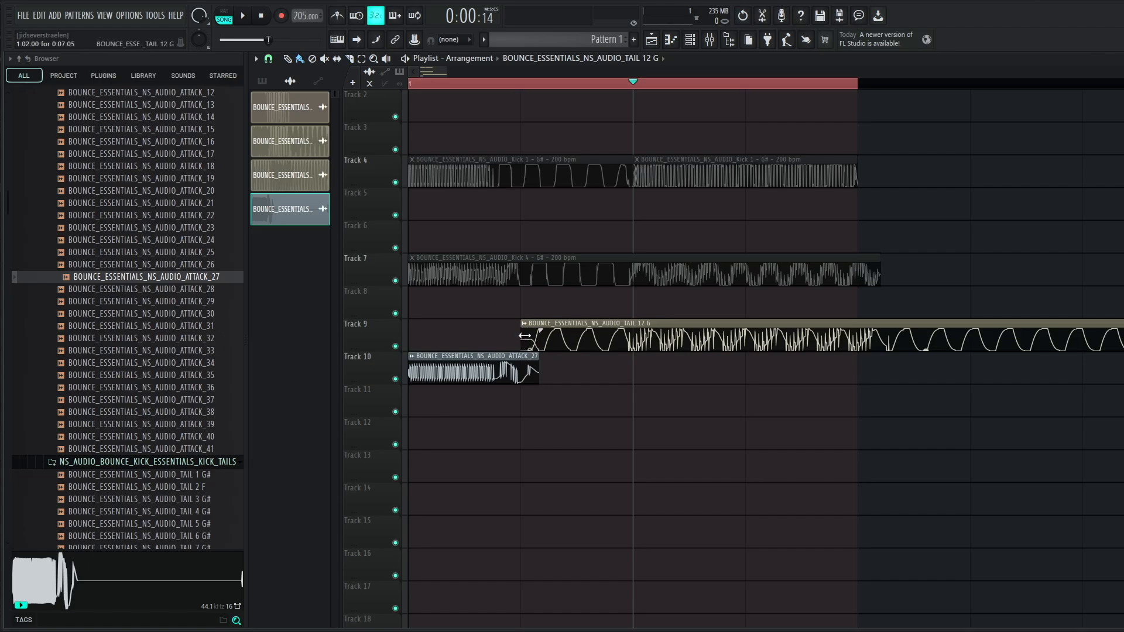
left_click(413, 86)
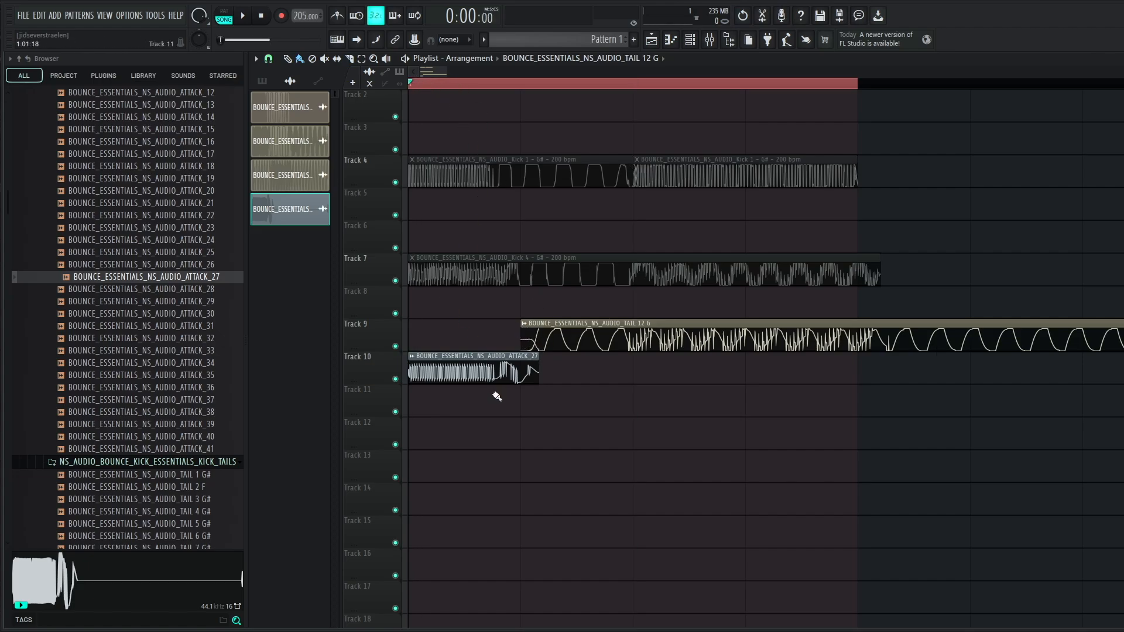
- Shorten Tail 12 G on Track 9 to the end of the selected range and play it with Attack 27
left_click(497, 362)
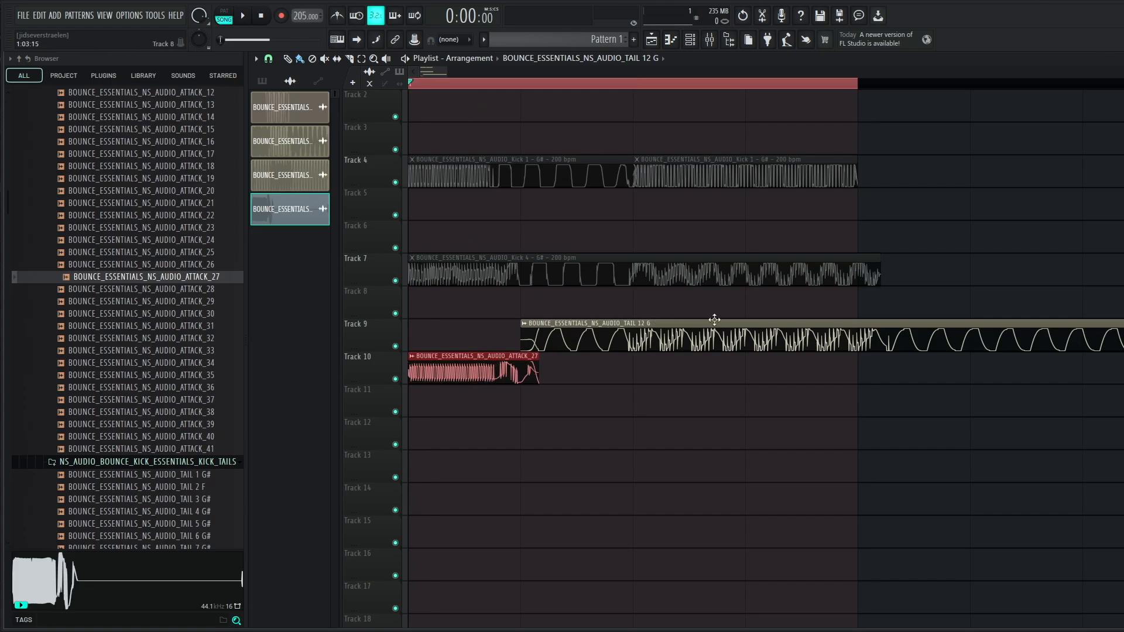
left_click_drag(854, 363, 855, 365)
key("b")
right_click(878, 340)
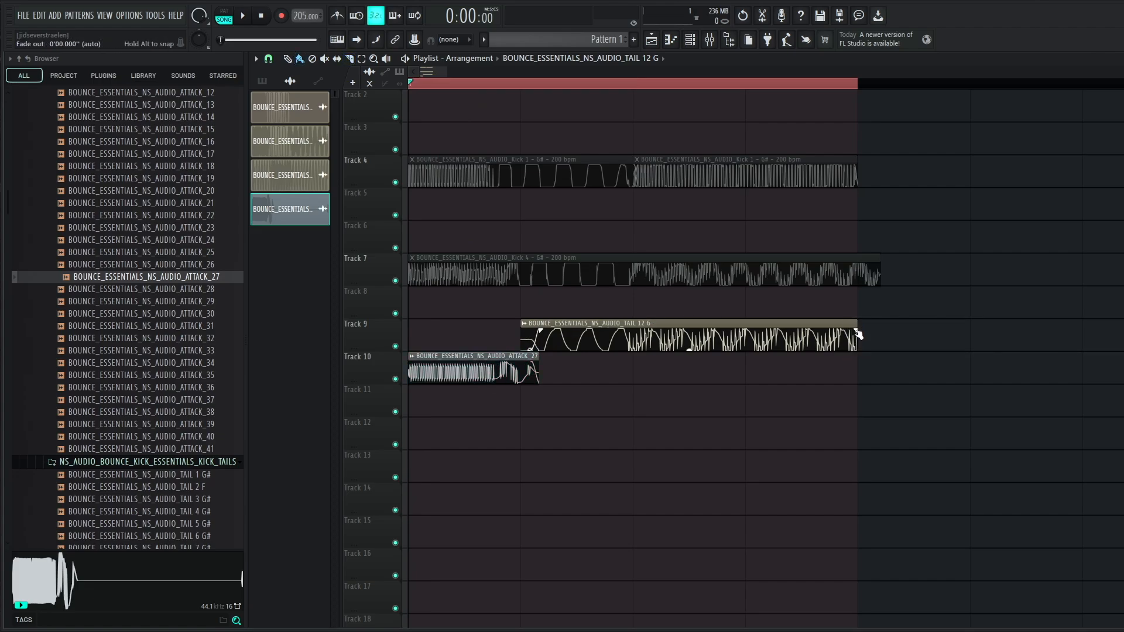
key("space")
left_click_drag(561, 315, 744, 337)
scroll(744, 339, "down", 3)
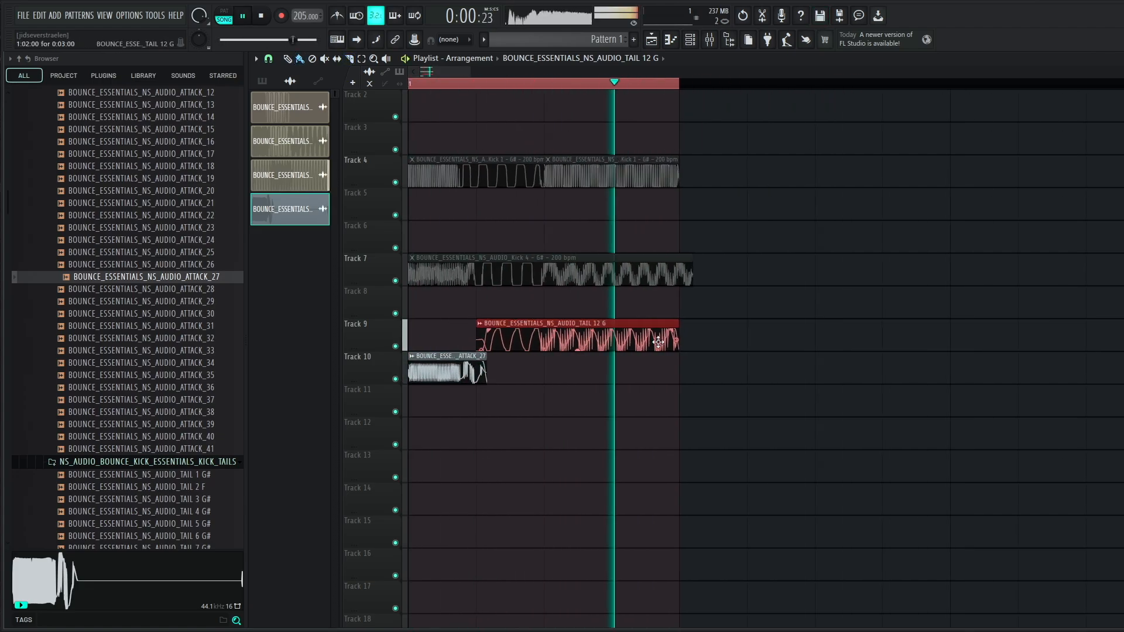
- Compare Attacks 33, 36 and 38 in the Track 10 clip while playing the tail, and finish with Attack 24
left_click_drag(166, 351, 430, 373)
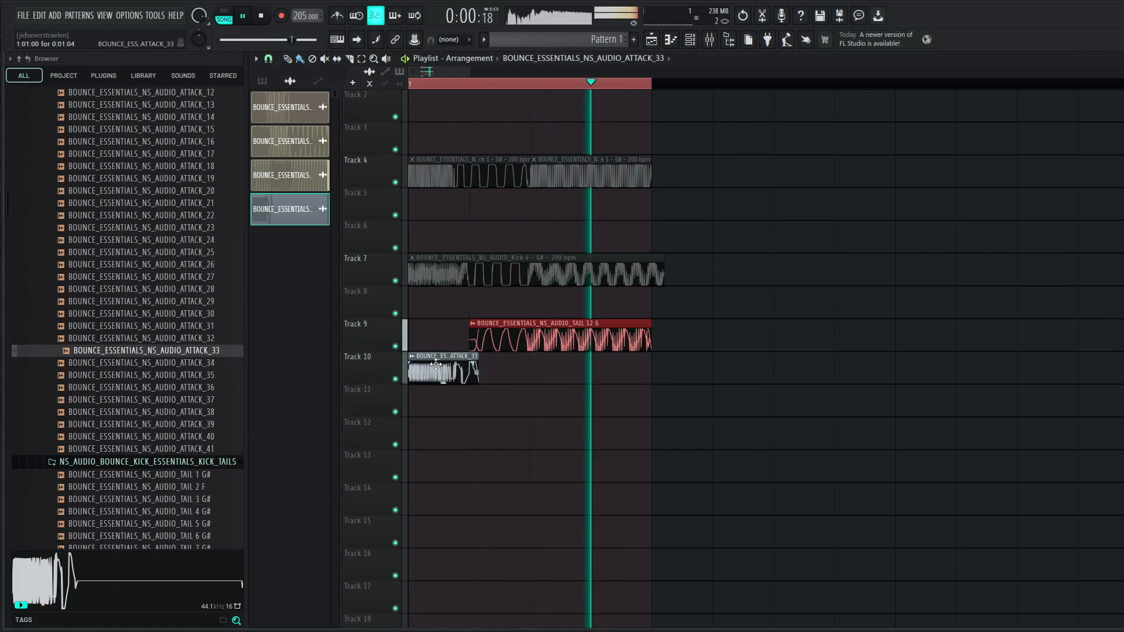
left_click_drag(152, 389, 430, 369)
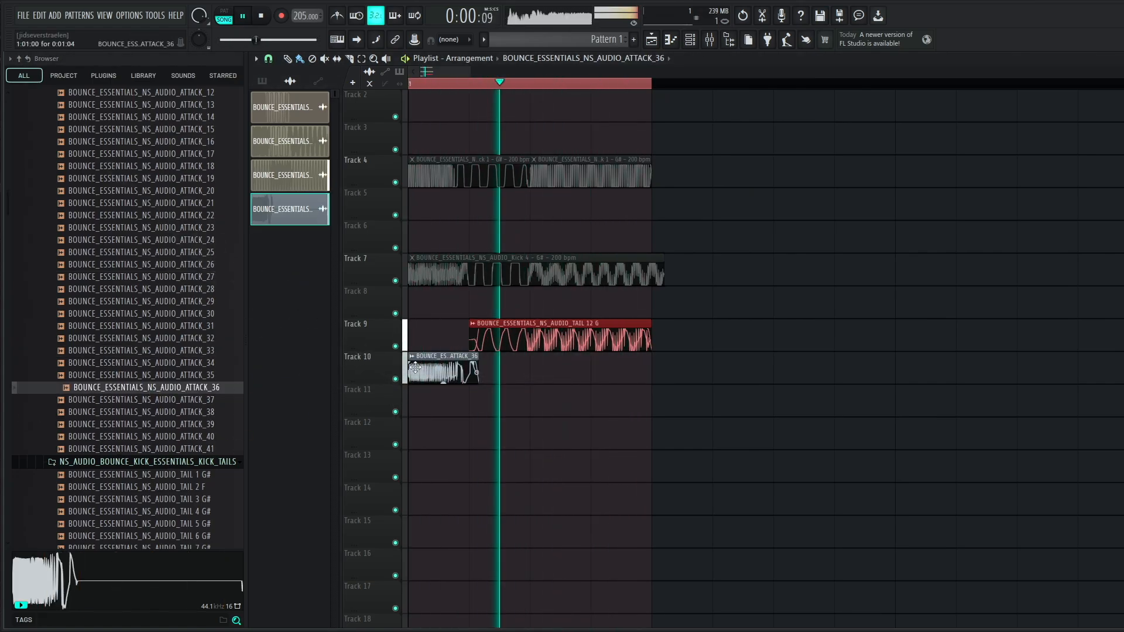
key("space")
left_click_drag(82, 413, 433, 368)
key("space")
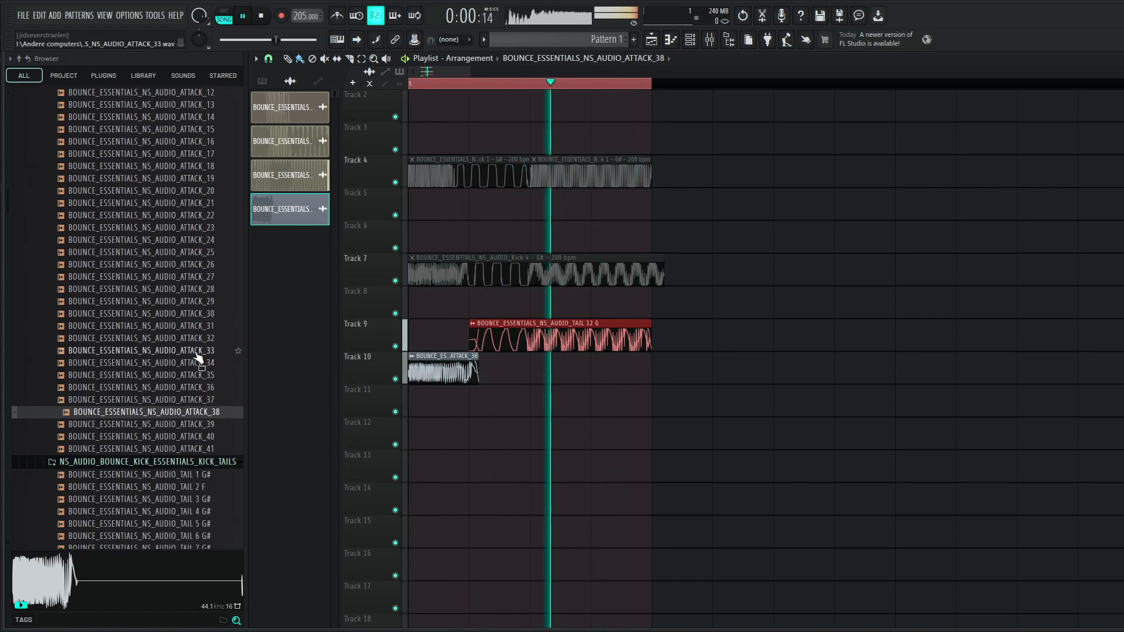
left_click_drag(117, 240, 433, 369)
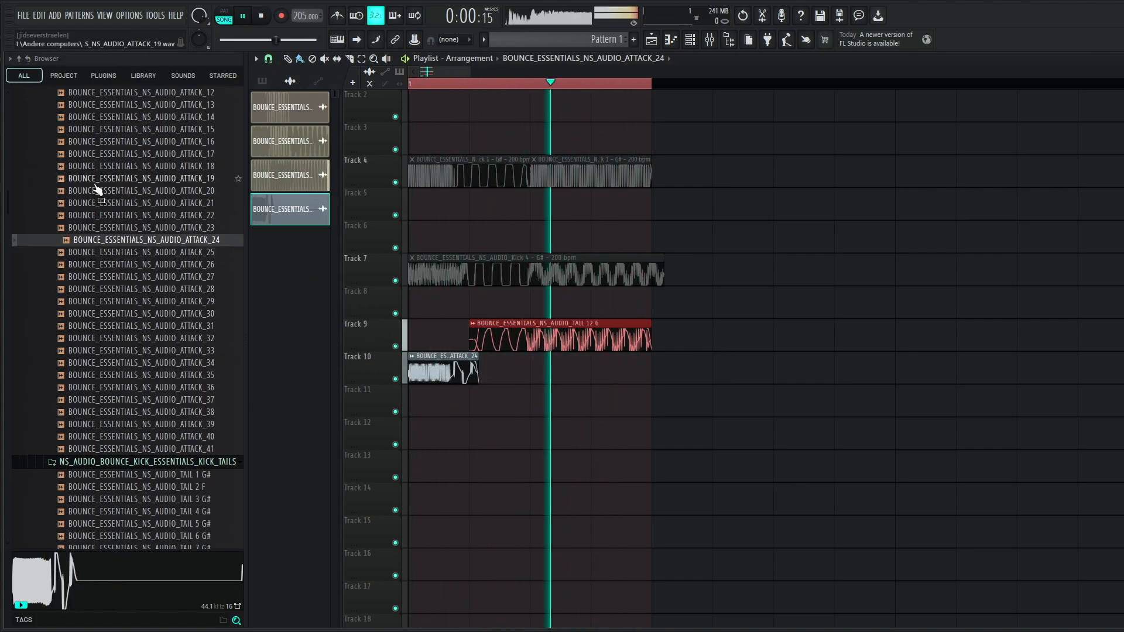
key("space")
- Try different tails in the Track 9 clip, finish with Tail 23 F, and delete the stray copy beyond the selected range
scroll(170, 191, "down", 8)
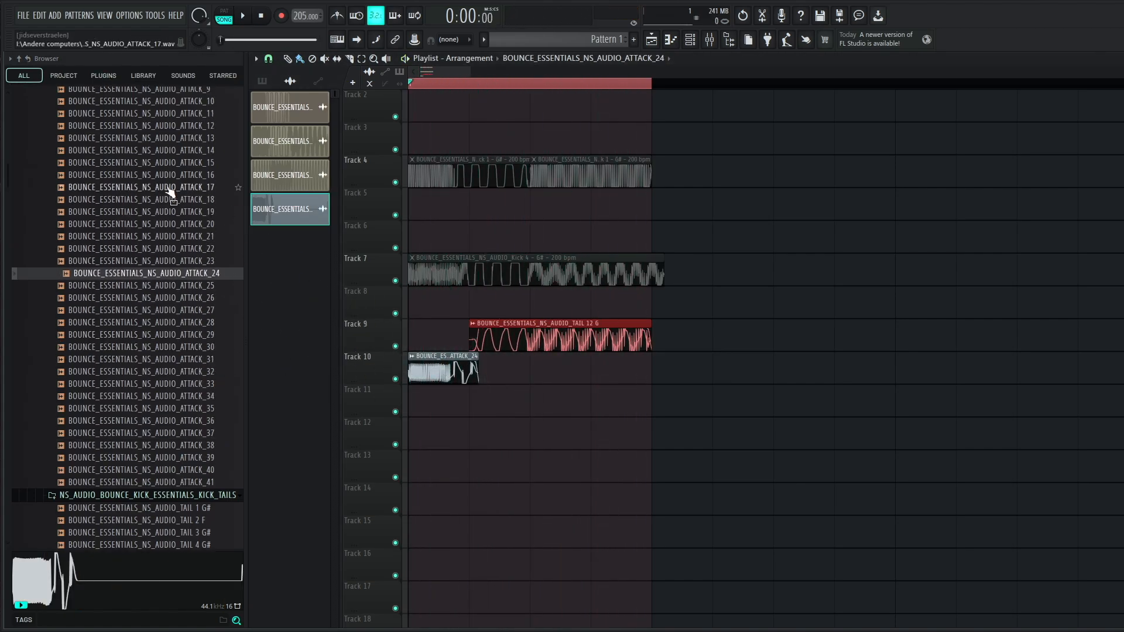
left_click(131, 342)
left_click_drag(132, 345, 562, 337)
key("space")
left_click_drag(117, 412, 527, 338)
left_click_drag(140, 453, 551, 337)
left_click(739, 340)
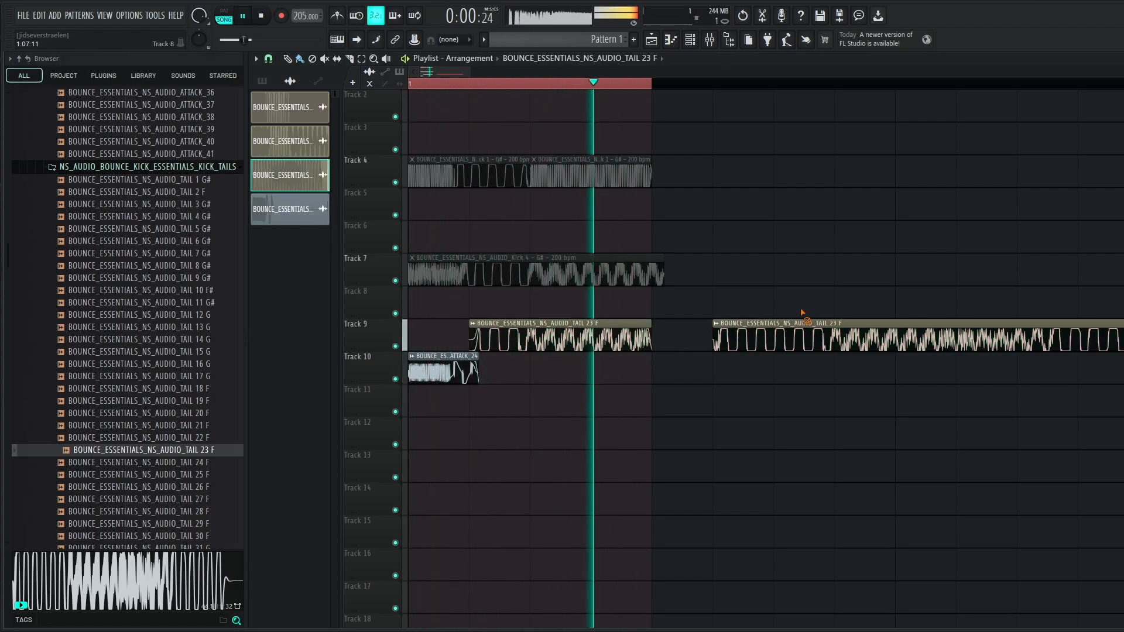
right_click(805, 326)
key("space")
- Lower Attack 24's time-stretching pitch to -490 cents and play it with the tail
double_click(441, 366)
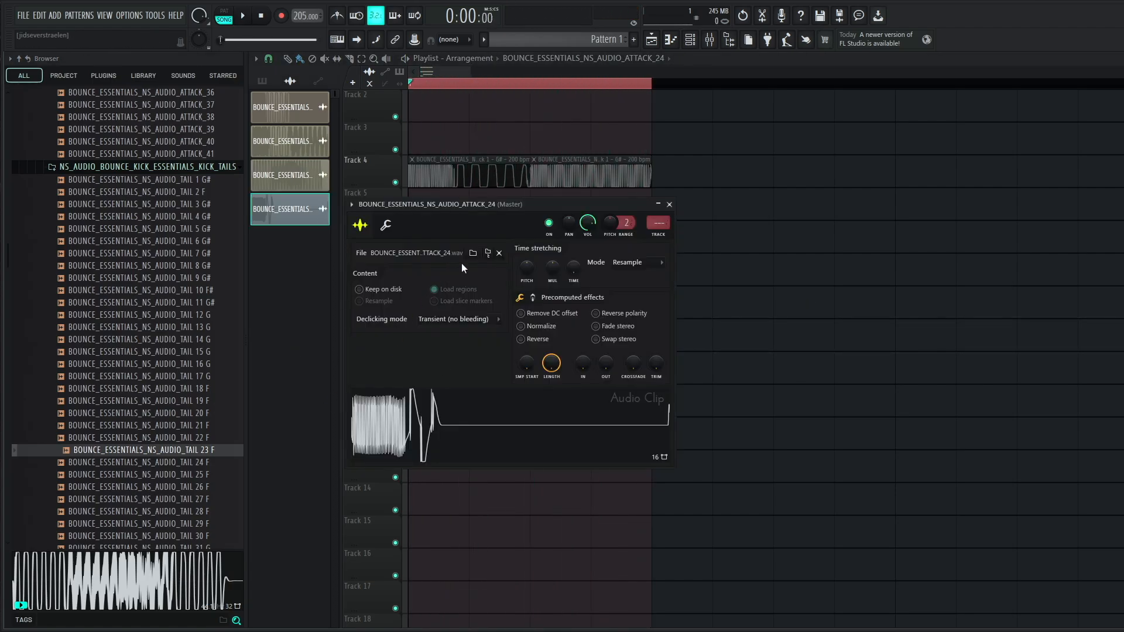
left_click_drag(526, 267, 527, 266)
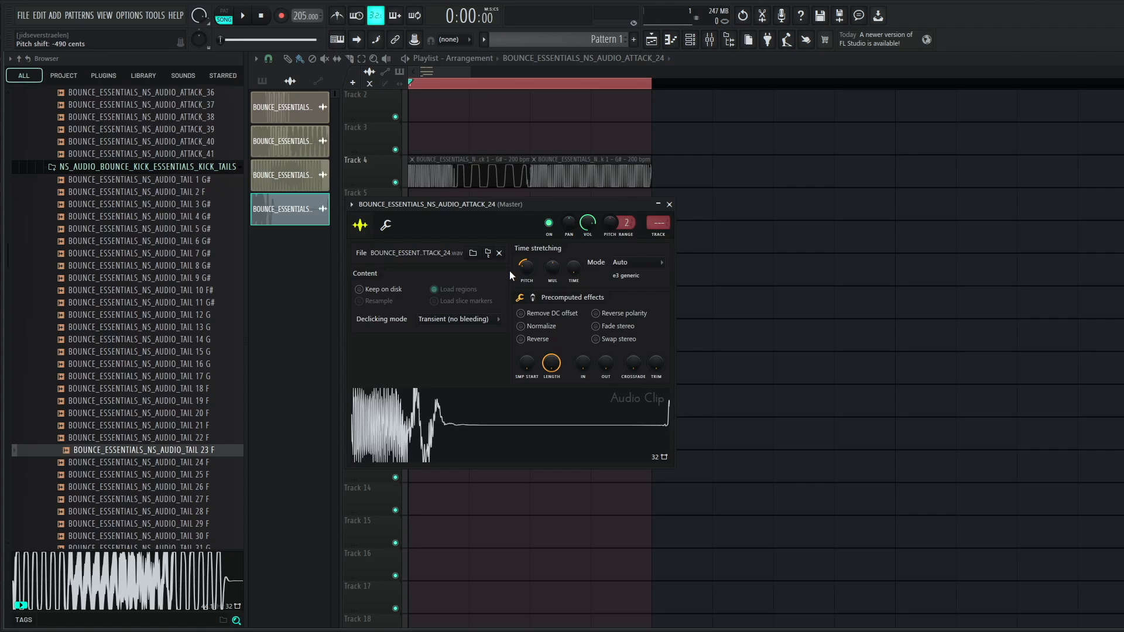
key("space")
left_click(497, 172)
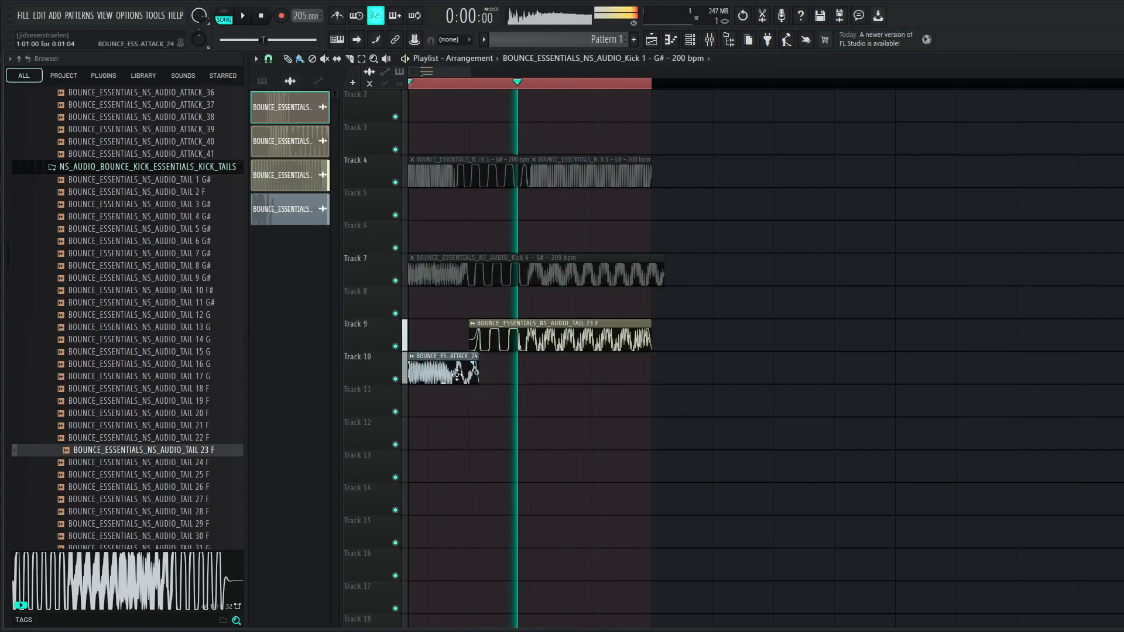
key("space")
- Set Attack 24's time-stretching mode to e3 mono and play the kick
double_click(442, 365)
left_click(643, 263)
left_click(628, 338)
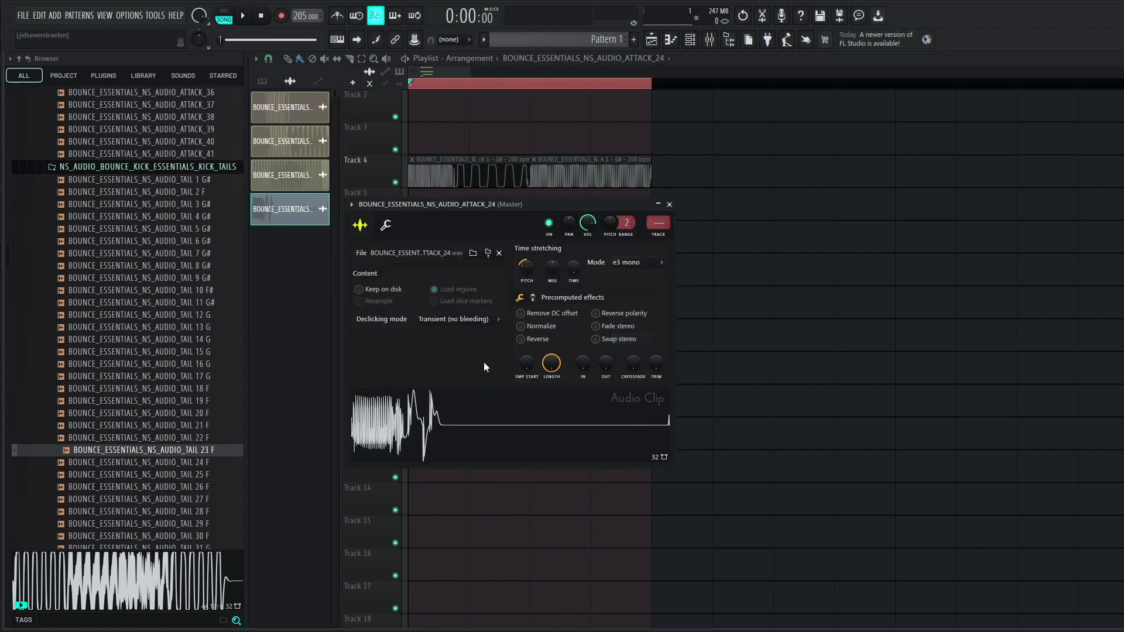
key("space")
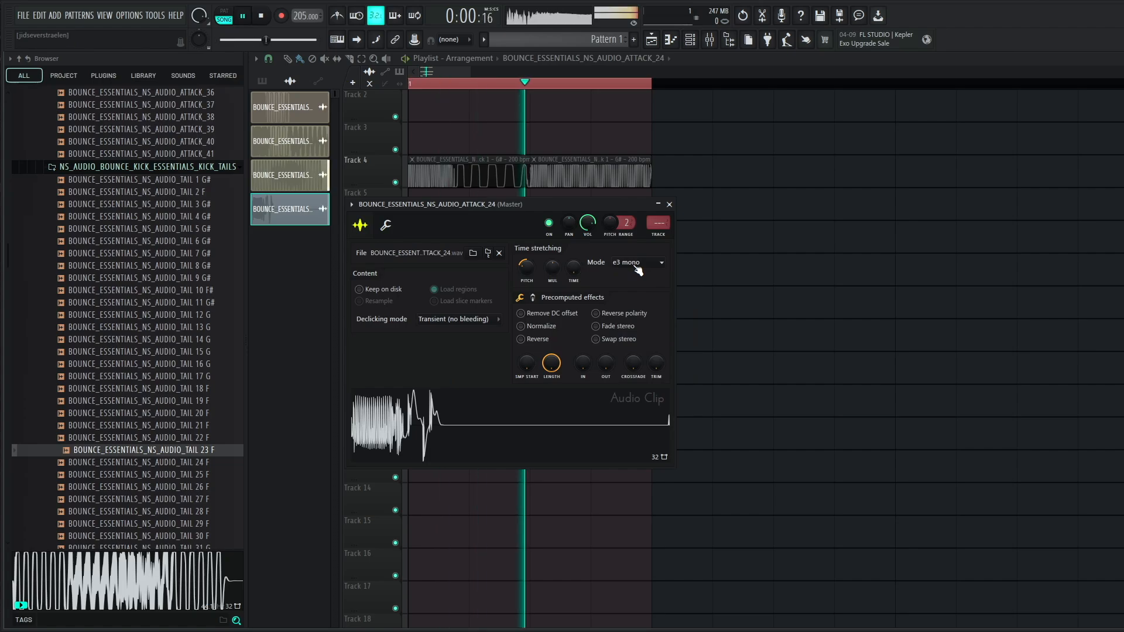
key("space")
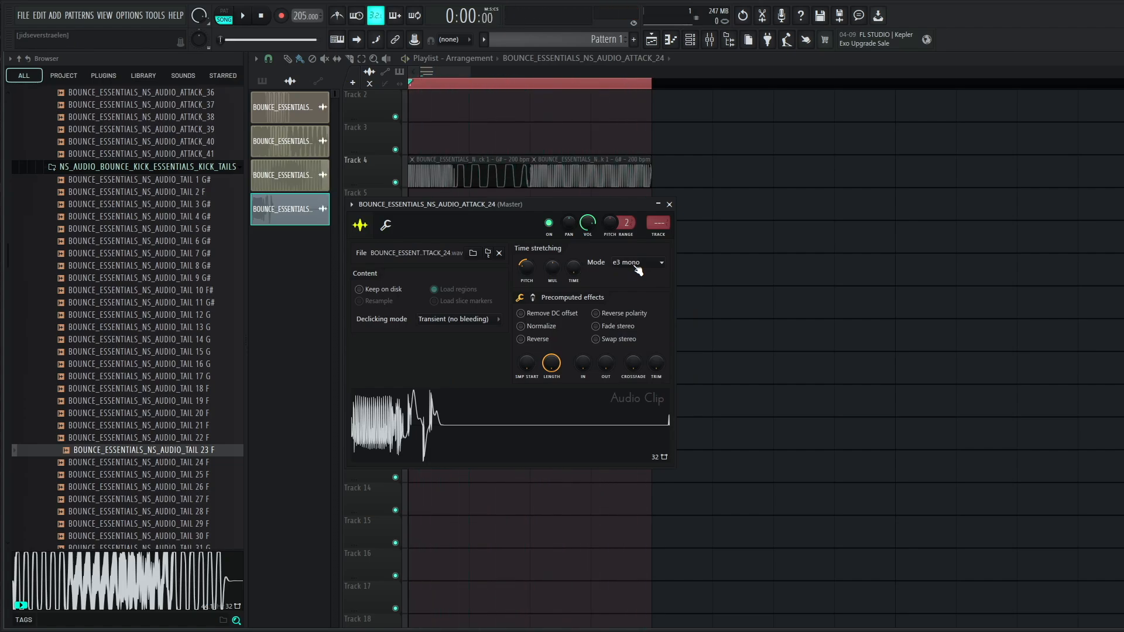
- Collapse the attack and tail folders and open the pack's FL Studio - Mixer Channel - Chains folder
scroll(117, 322, "up", 8)
scroll(111, 409, "up", 10)
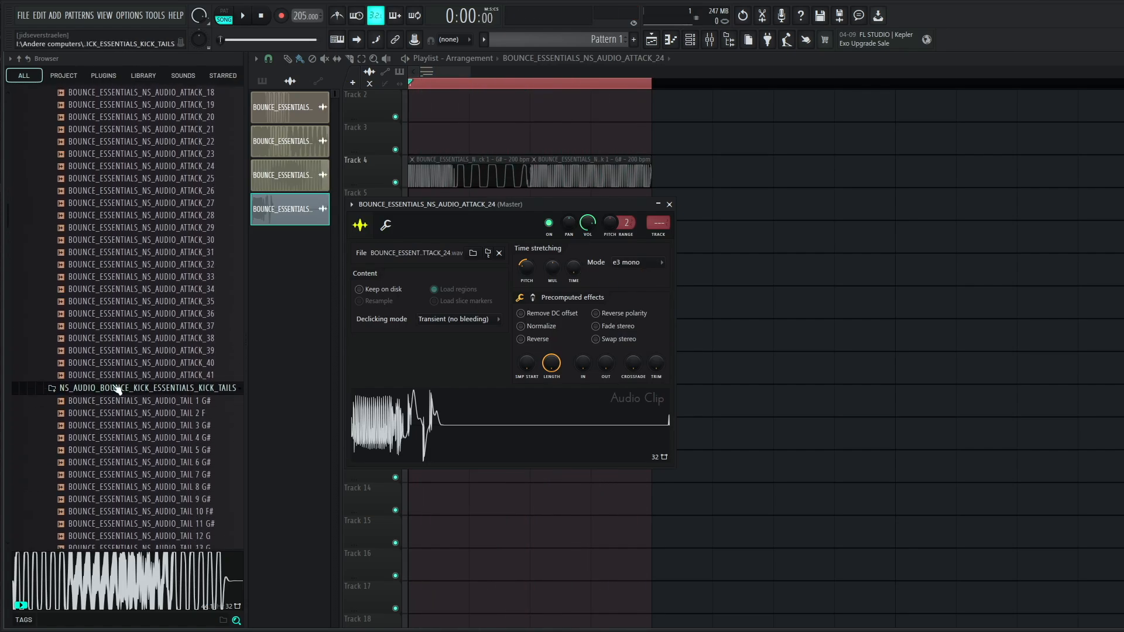
left_click(110, 317)
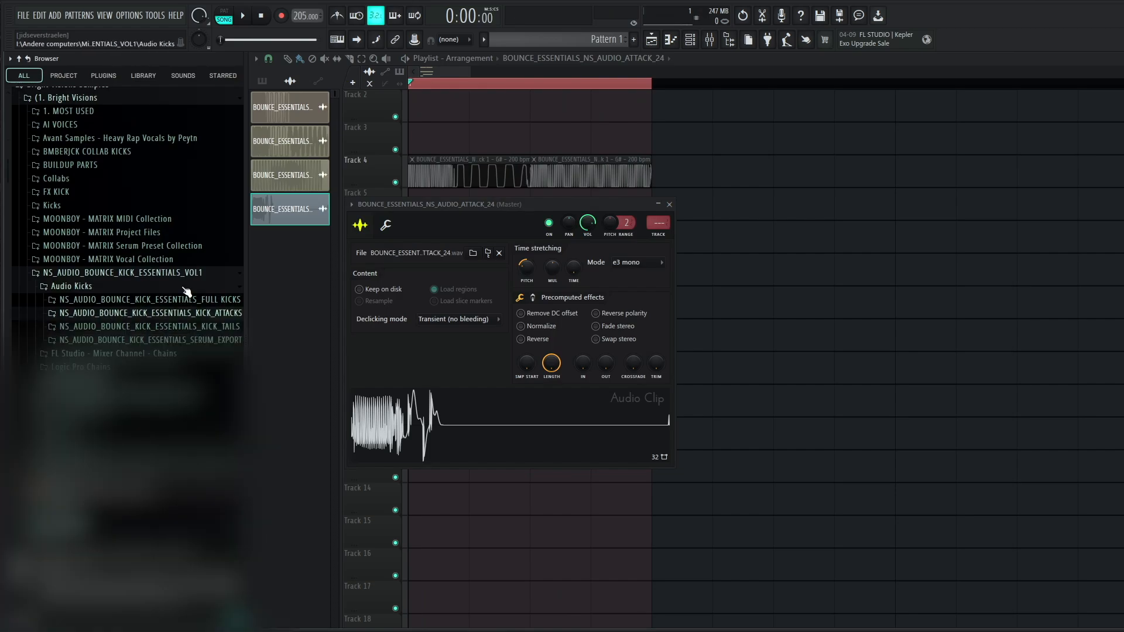
key("ctrl")
key("ctrl")
left_click(177, 342)
scroll(107, 317, "down", 1)
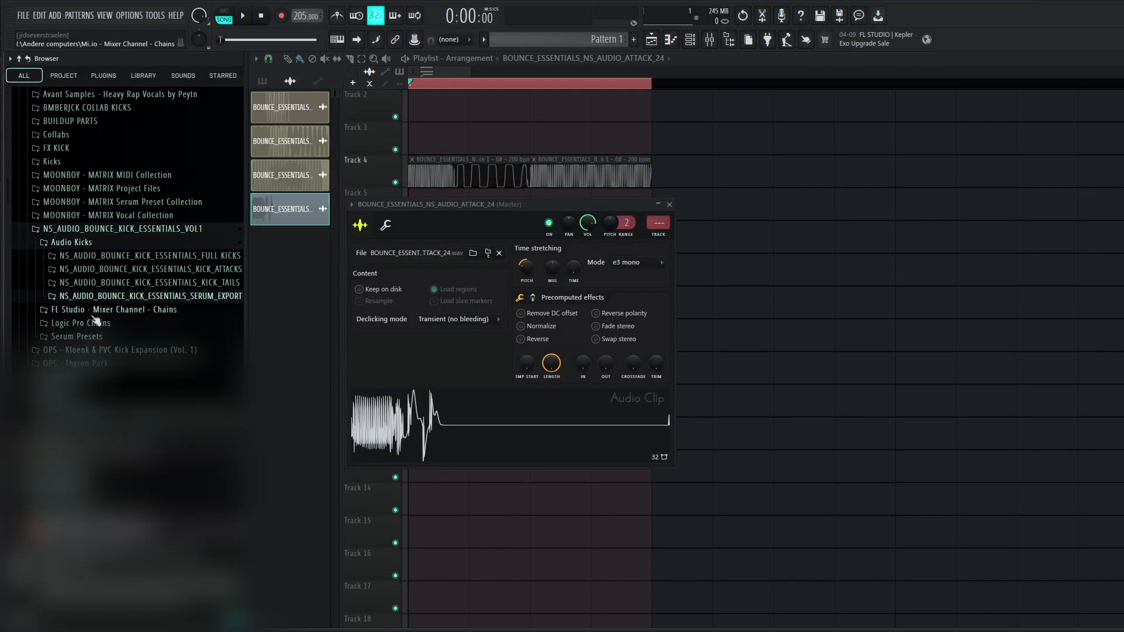
left_click(106, 310)
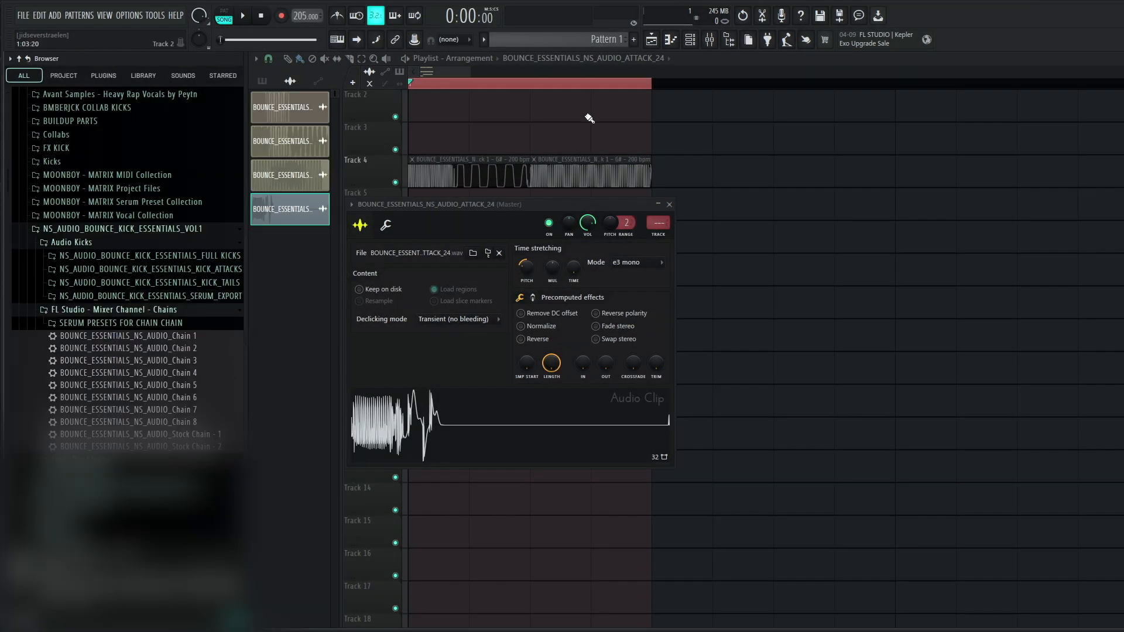
- Show all channels in the channel rack and replace the Sampler channel with Serum
left_click(691, 47)
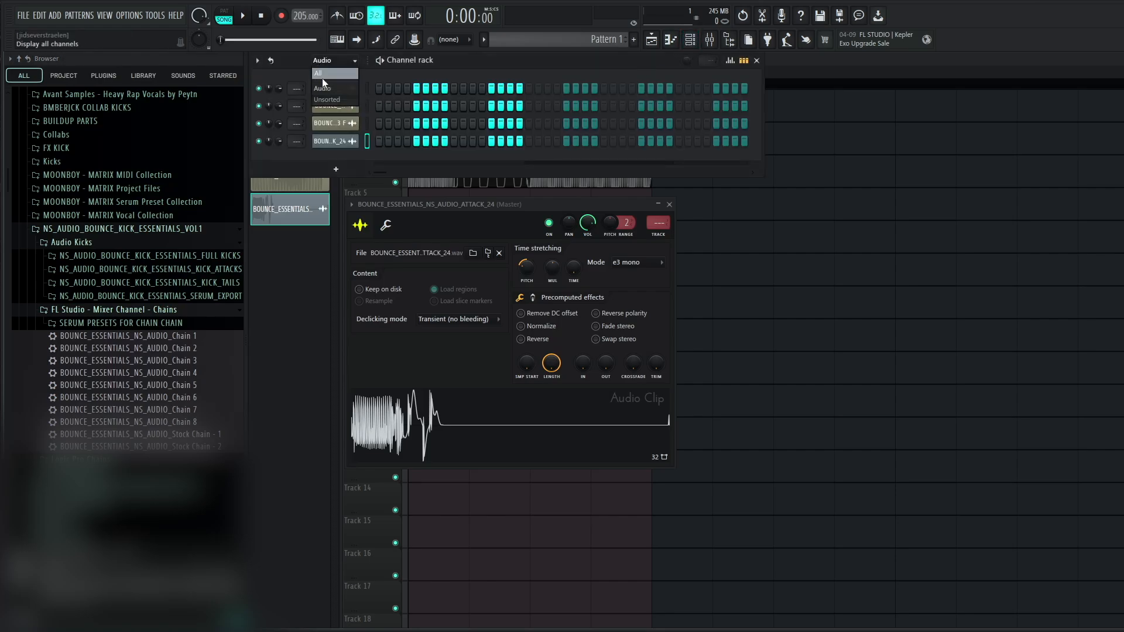
right_click(325, 86)
mouse_move(401, 198)
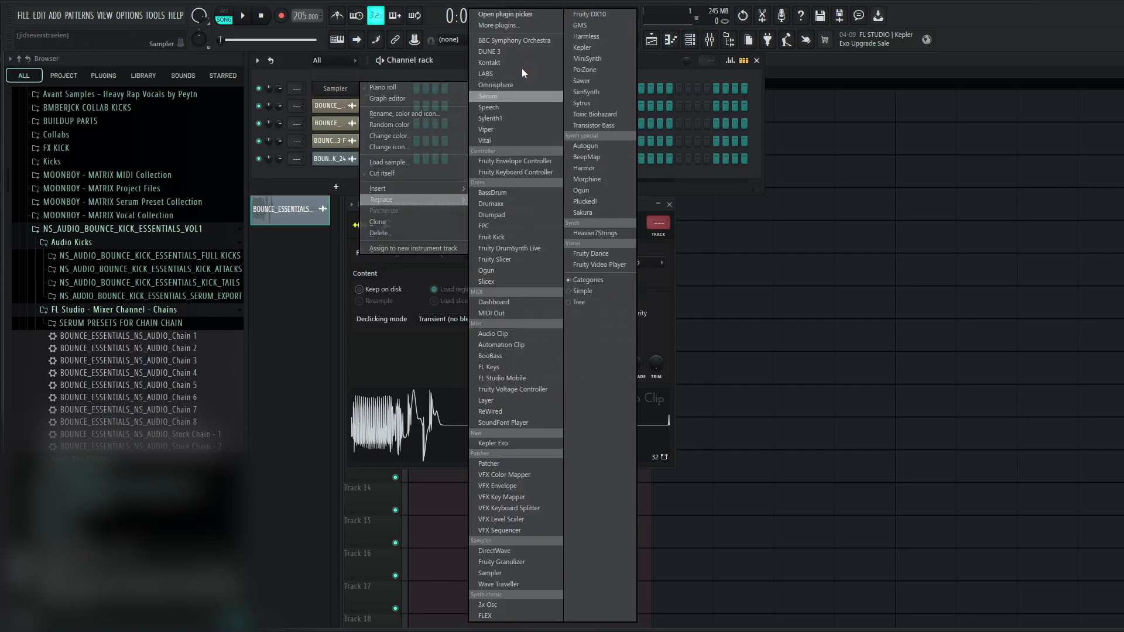
left_click(521, 68)
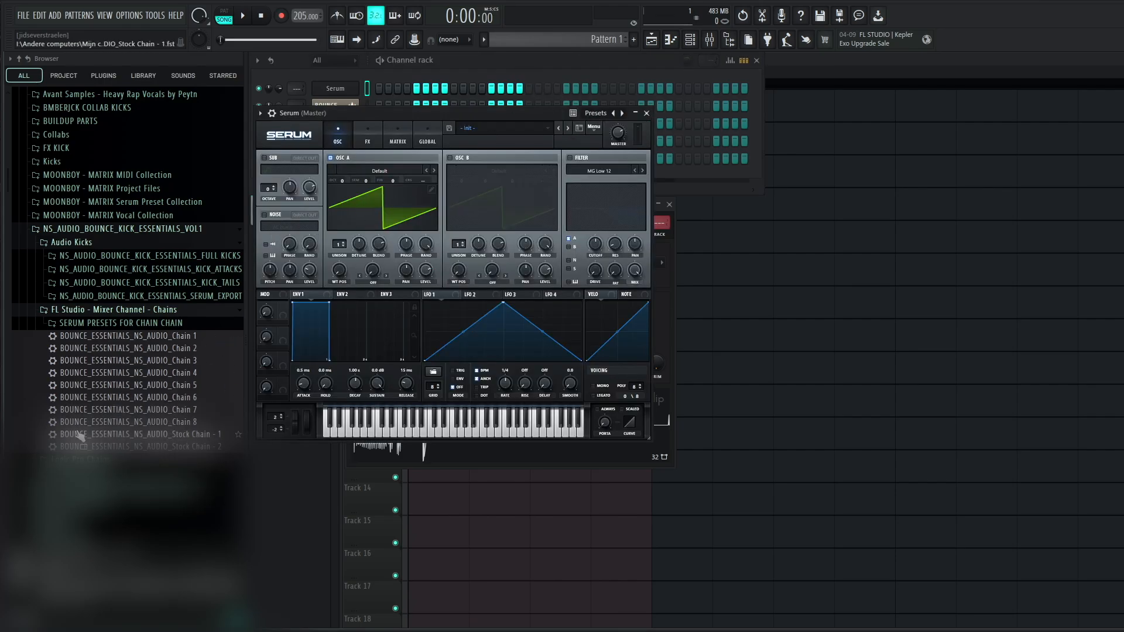
- Load Bounce Essential - Serum Preset 2 from the Serum presets folder into Serum and route the channel to mixer track 1
left_click(73, 323)
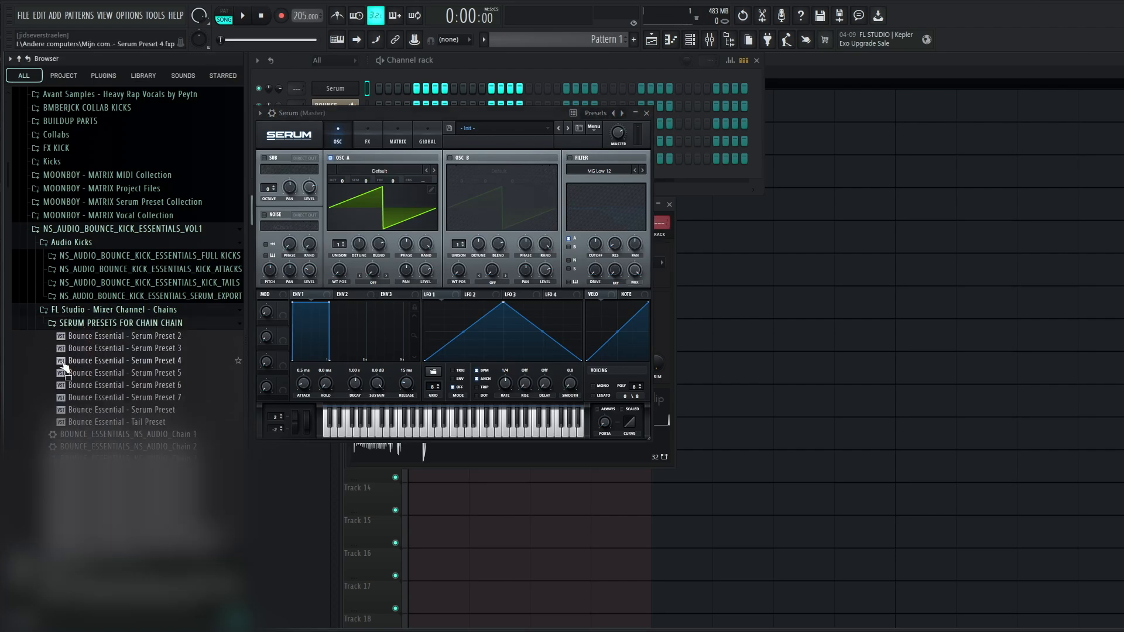
left_click_drag(79, 343, 378, 222)
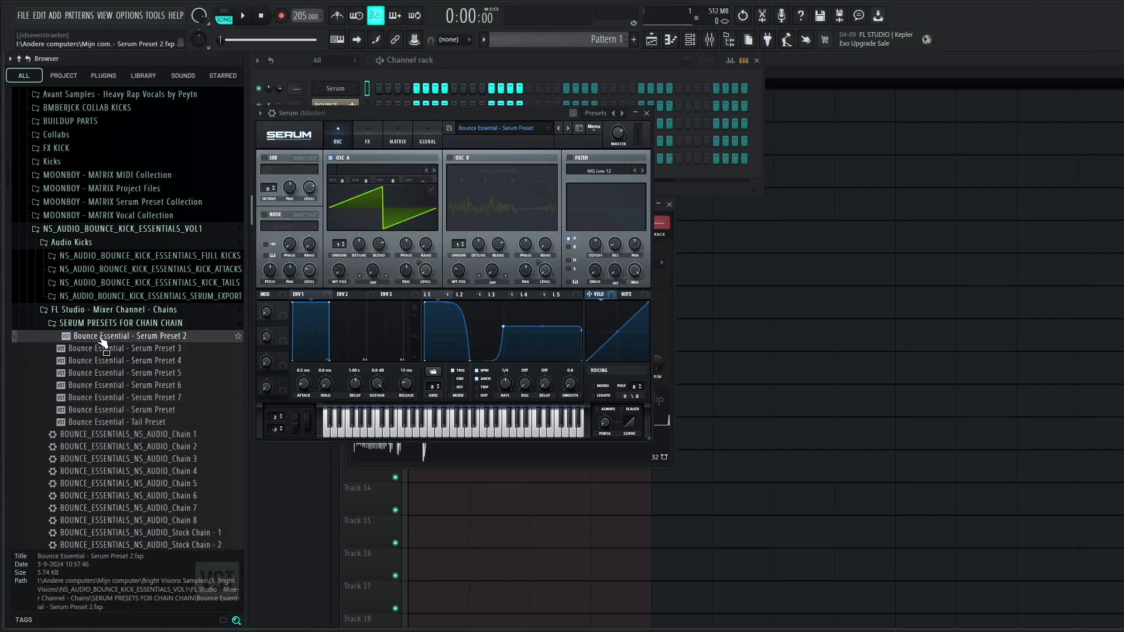
left_click_drag(103, 343, 372, 213)
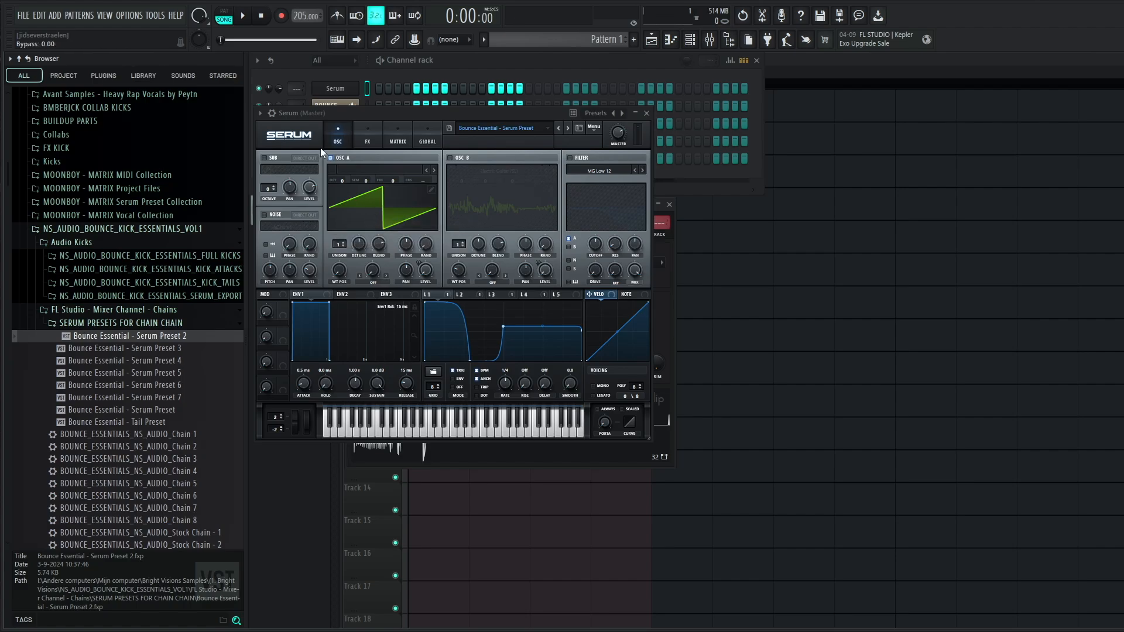
left_click(271, 113)
double_click(640, 137)
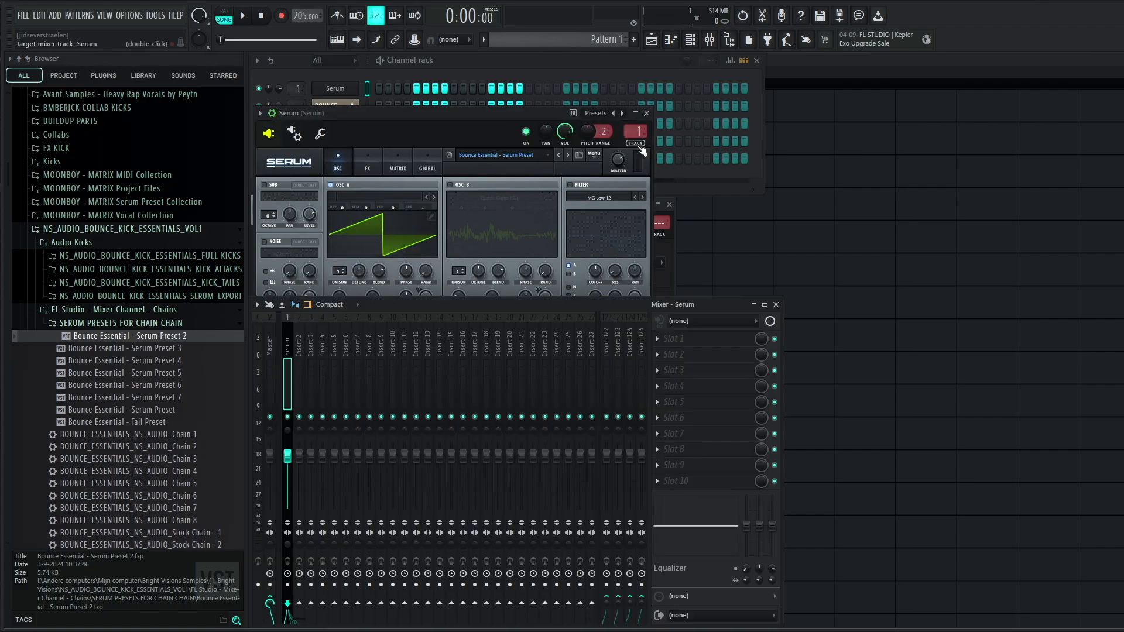
- Draw a one-beat note at the start of the Serum channel's piano roll in Pattern 1
right_click(335, 88)
left_click(386, 87)
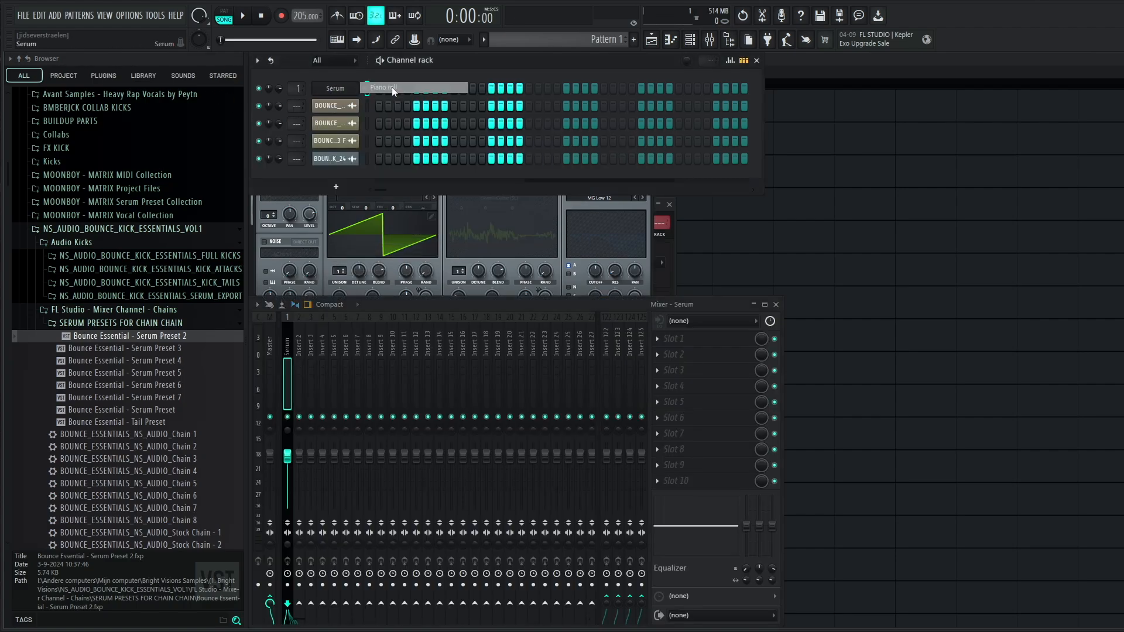
scroll(290, 414, "down", 3)
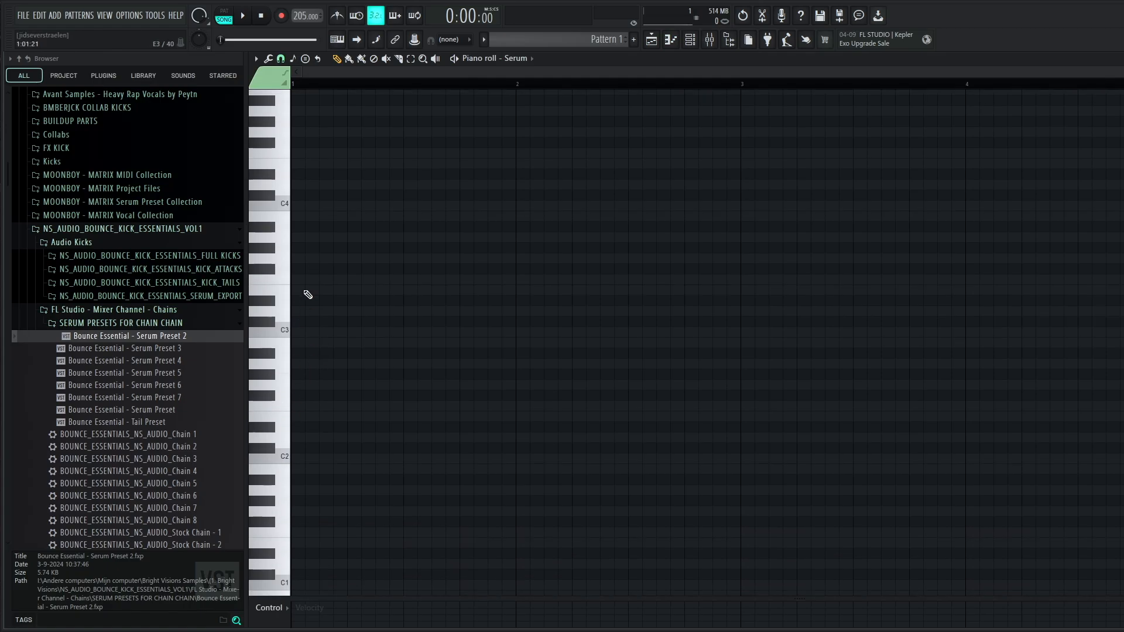
mouse_move(297, 269)
left_mouse_down()
mouse_move(294, 258)
mouse_move(345, 259)
left_mouse_up()
- Replace the Attack 24 clip on playlist track 3 with Pattern 1 and mute the tail and attack clips on tracks 9 and 10
left_click(651, 39)
left_click(520, 125)
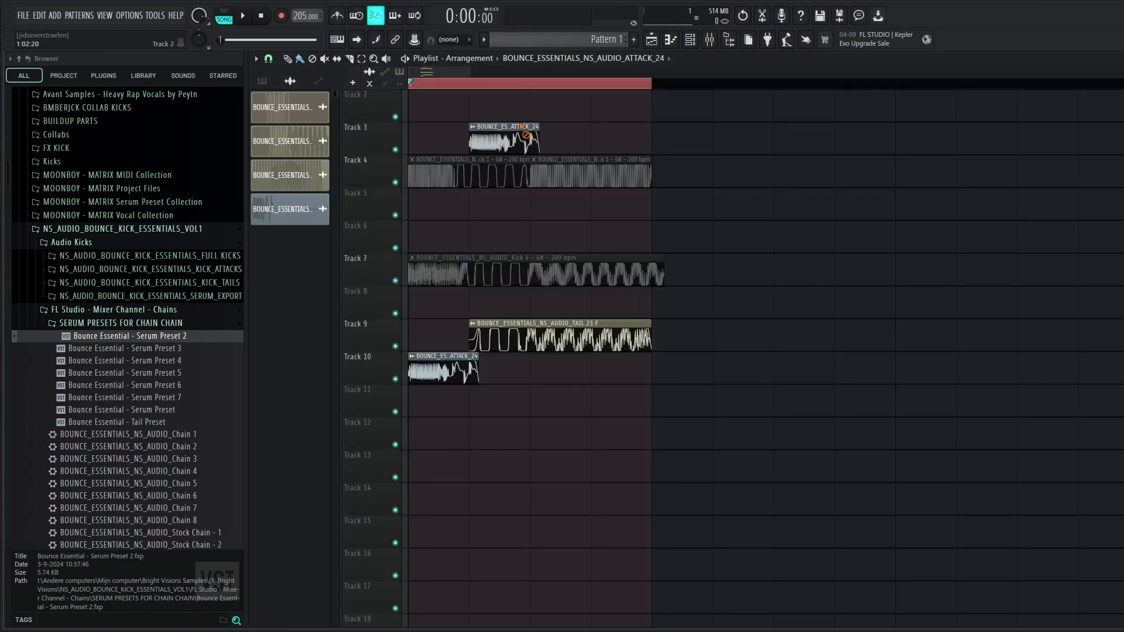
right_click(521, 126)
left_click(262, 81)
left_click_drag(599, 139, 417, 139)
left_click_drag(504, 339, 445, 371)
- Play the unprocessed Serum kick and bring up the channel rack with Serum's mixer track
key("space")
left_click(690, 39)
key("space")
key("ctrl+l")
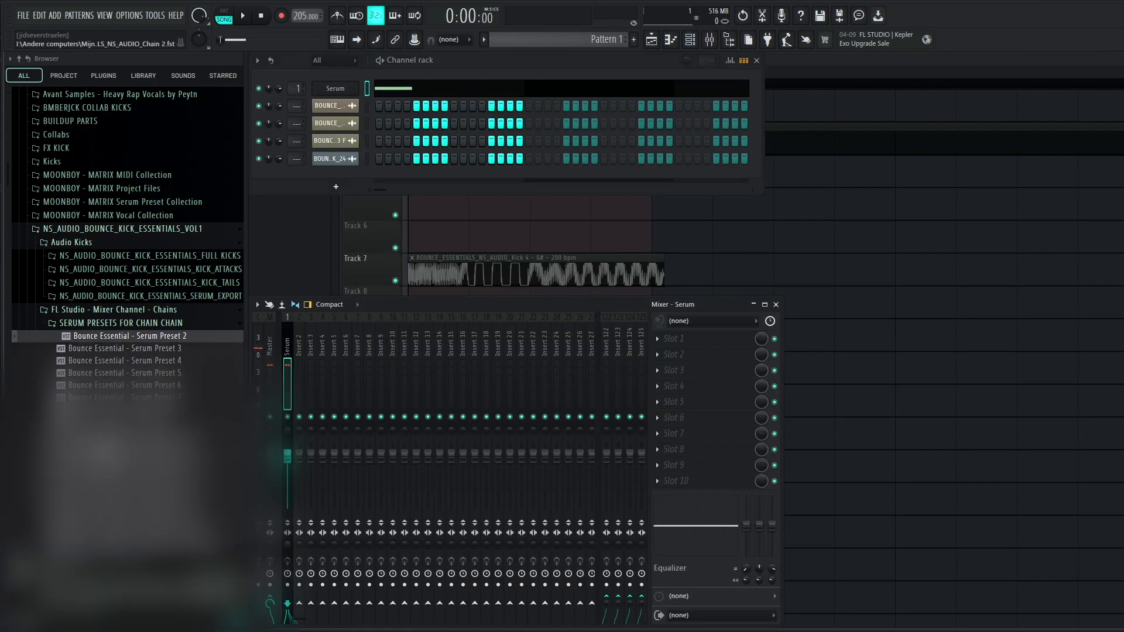
- Load BOUNCE_ESSENTIALS_NS_AUDIO_Chain 6 onto Serum's mixer track and move its Pro-Q 3 window off the mixer
scroll(117, 352, "down", 4)
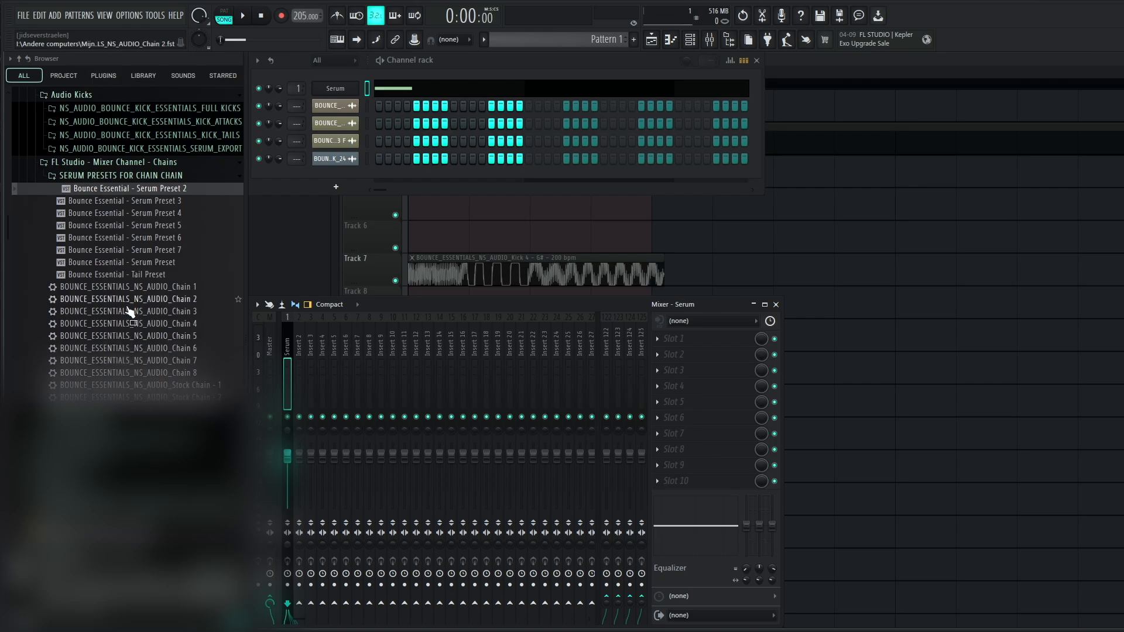
left_click_drag(127, 312, 286, 363)
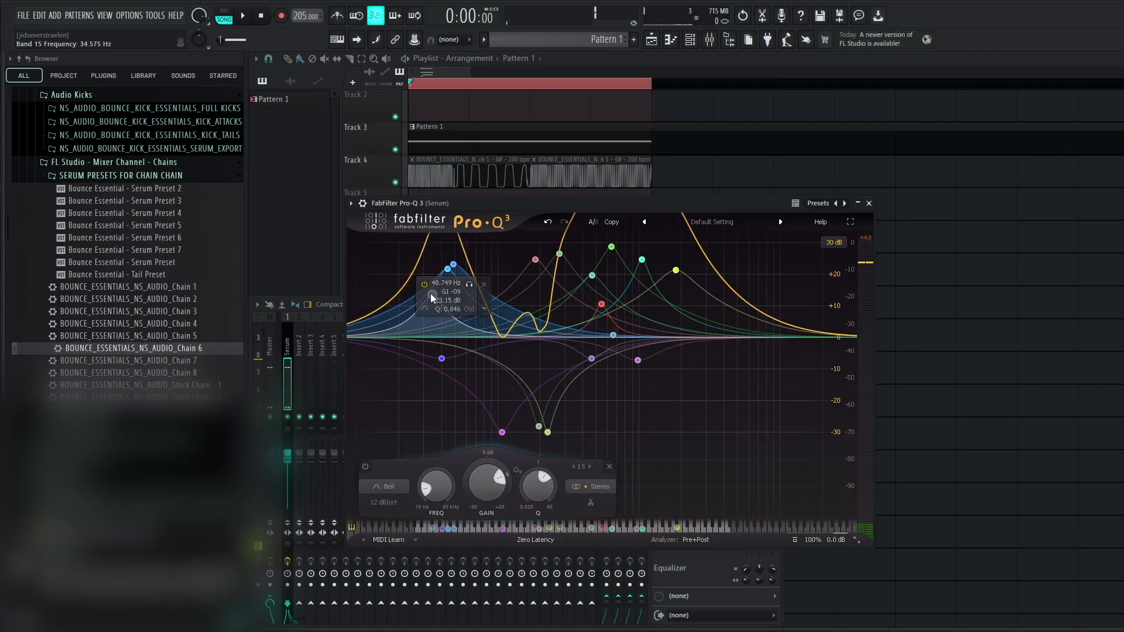
left_click_drag(438, 206, 880, 216)
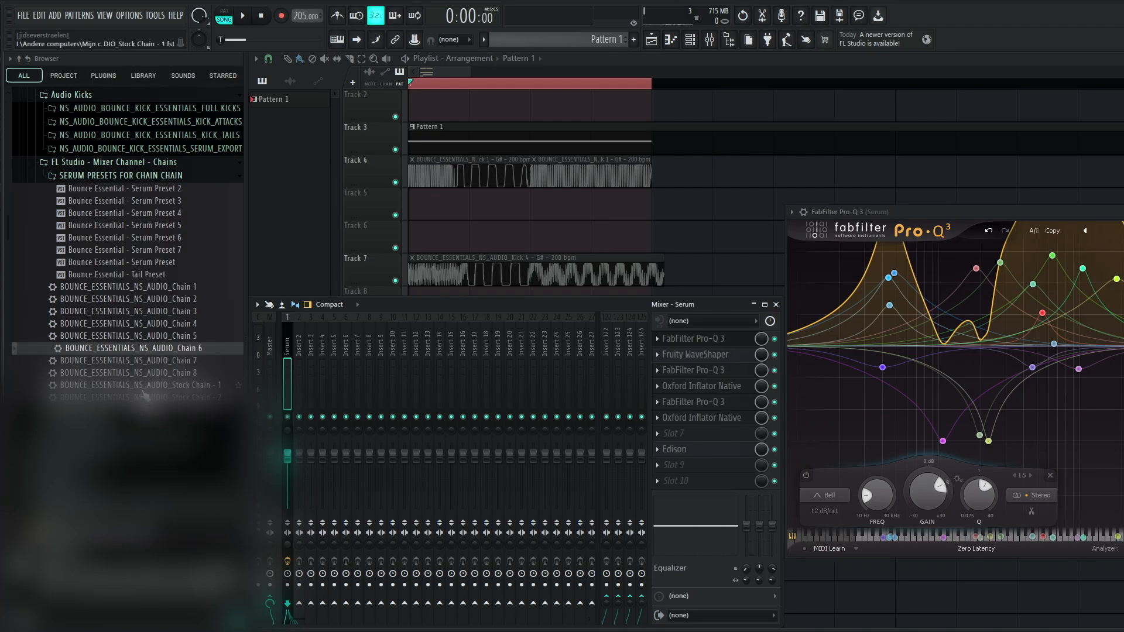
- Load BOUNCE_ESSENTIALS_NS_AUDIO_Chain 4 onto Serum's mixer track and open the Pro-Q 3 in its first slot
left_click_drag(144, 395, 286, 363)
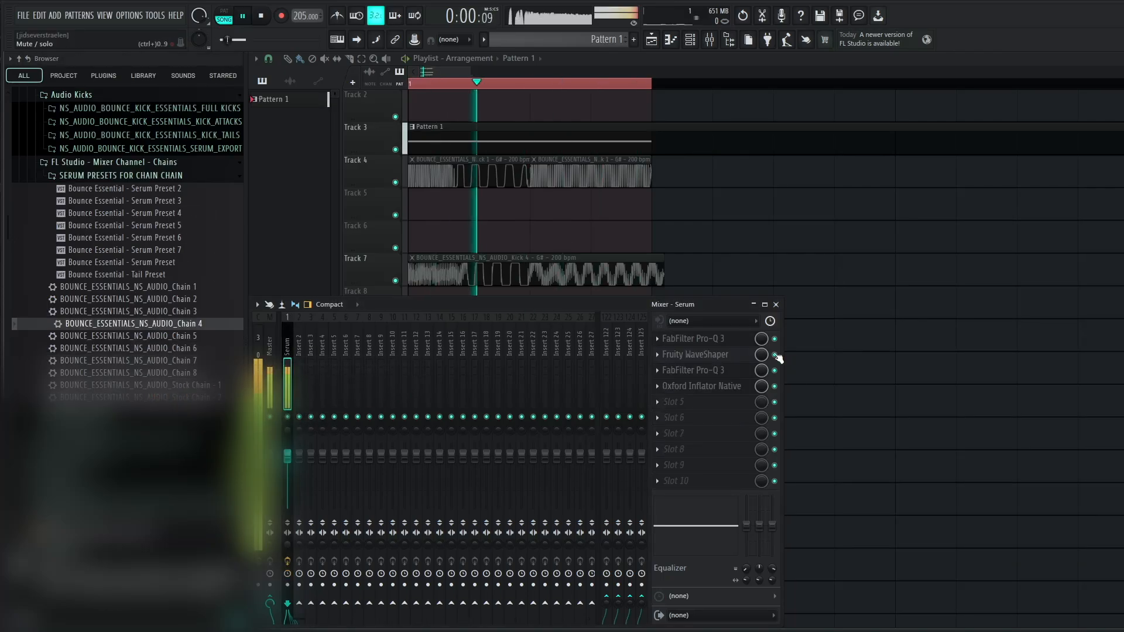
left_click(697, 339)
key("space")
- Set the Pro-Q 3's band 9 gain to about +25 dB and create an automation clip for that gain
left_click_drag(604, 280, 605, 242)
key("space")
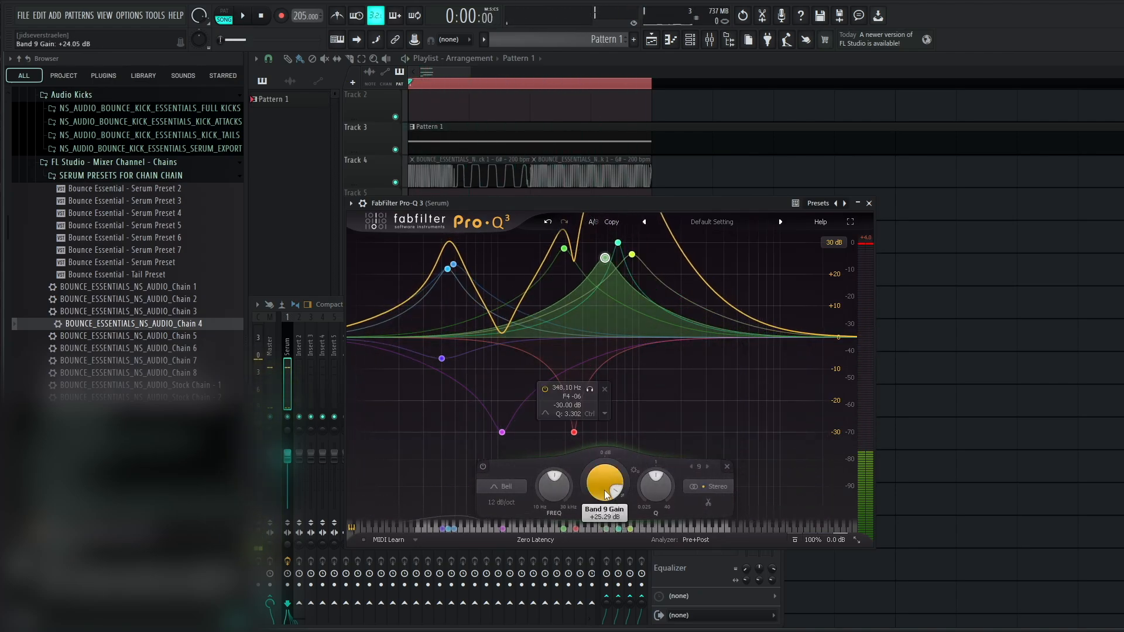
left_click(149, 18)
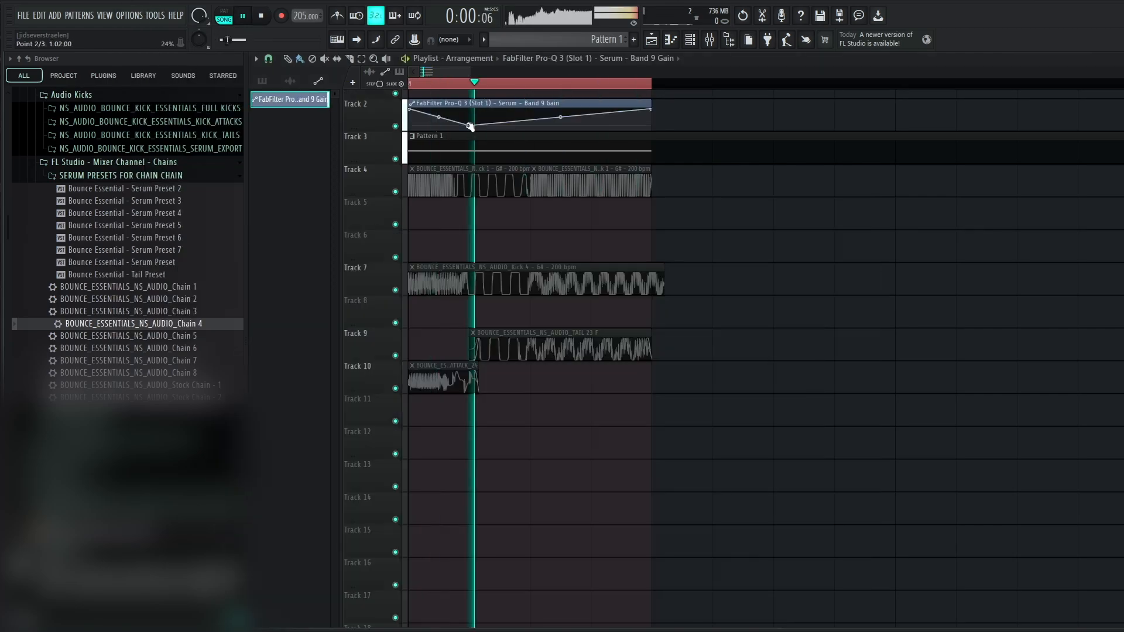
- Reshape the Band 9 Gain automation into a curved dip at 1:02:00, rising back to a point added at 1:03:00
left_click_drag(439, 117, 445, 108)
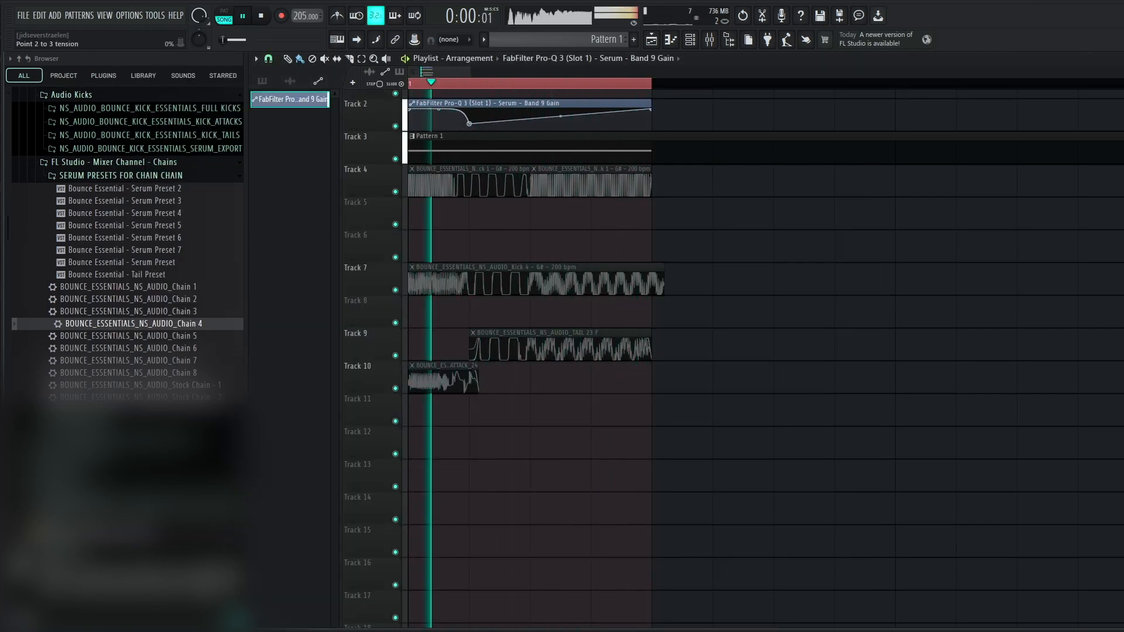
left_click_drag(560, 116, 559, 108)
right_click(528, 109)
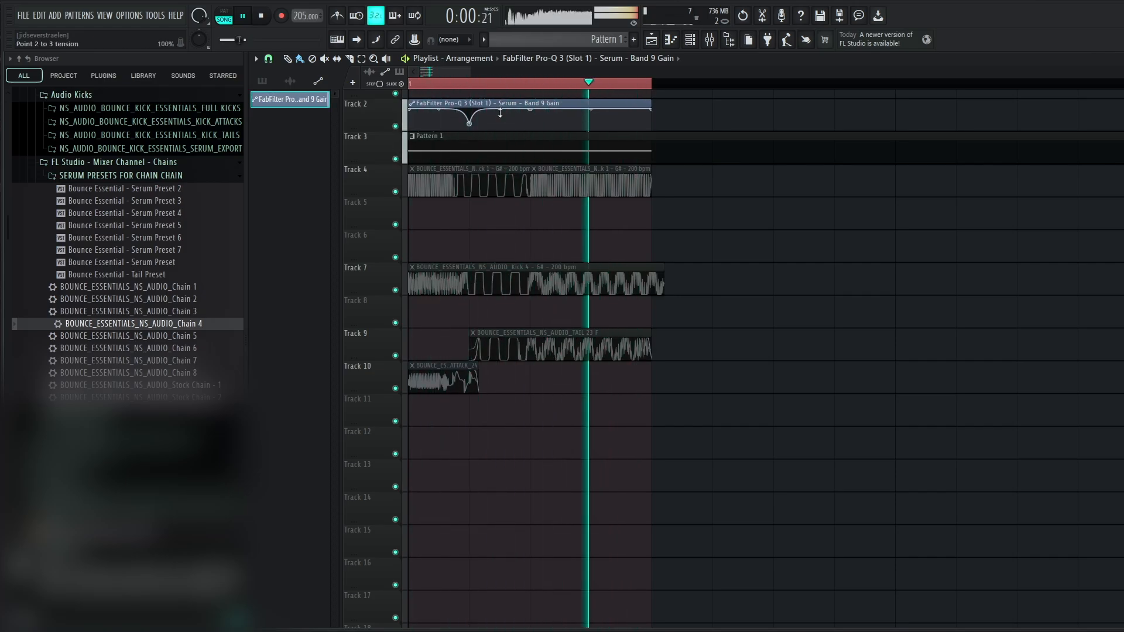
mouse_move(499, 119)
left_mouse_down()
mouse_move(471, 128)
mouse_move(499, 111)
mouse_move(499, 126)
left_mouse_up()
key("space")
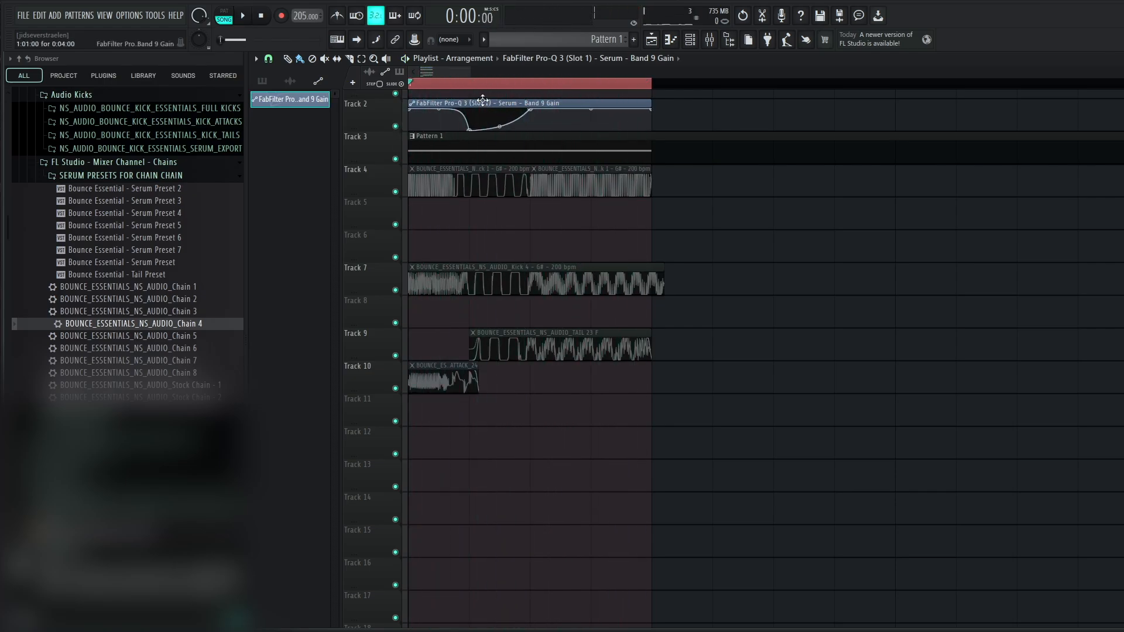
left_click_drag(493, 113, 532, 115)
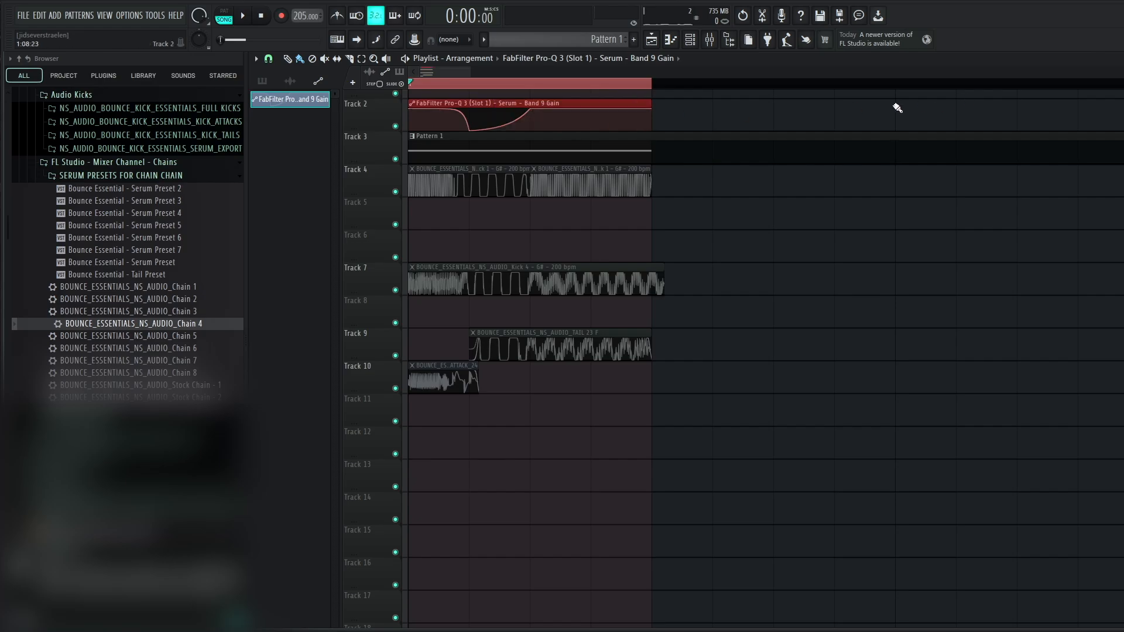
left_click(610, 116)
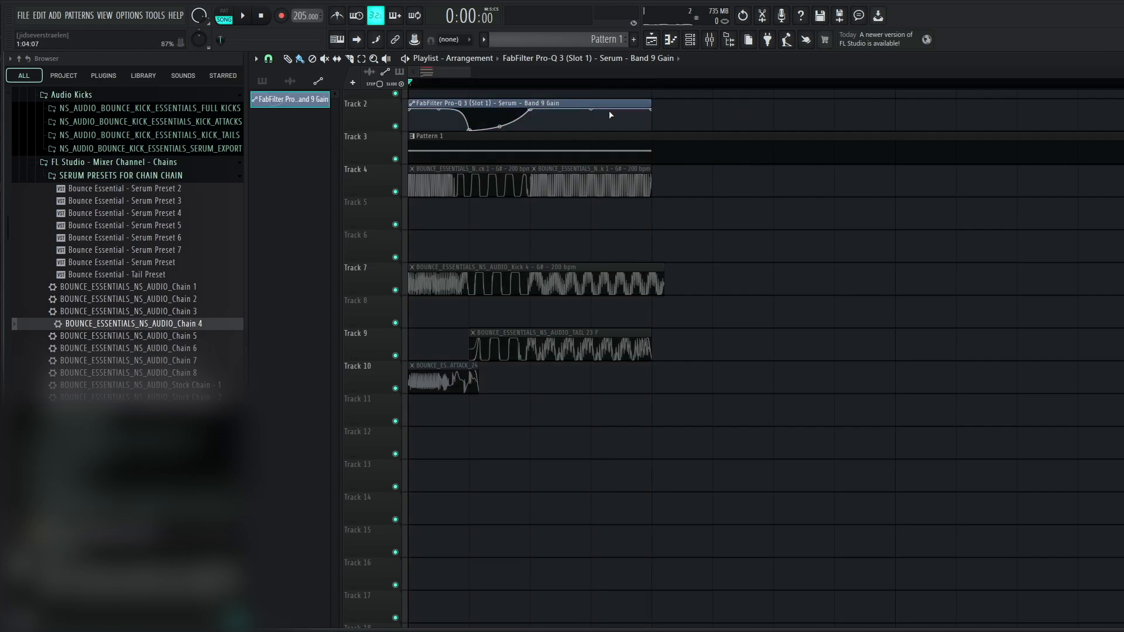
key("ctrl+a")
scroll(542, 127, "up", 1)
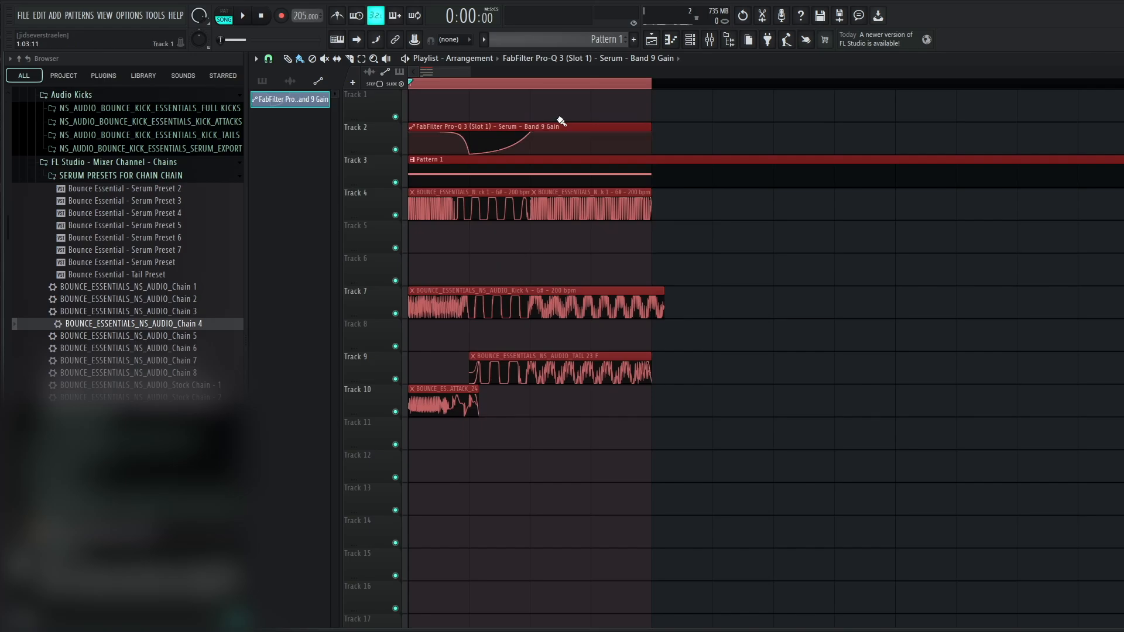
left_click(604, 138)
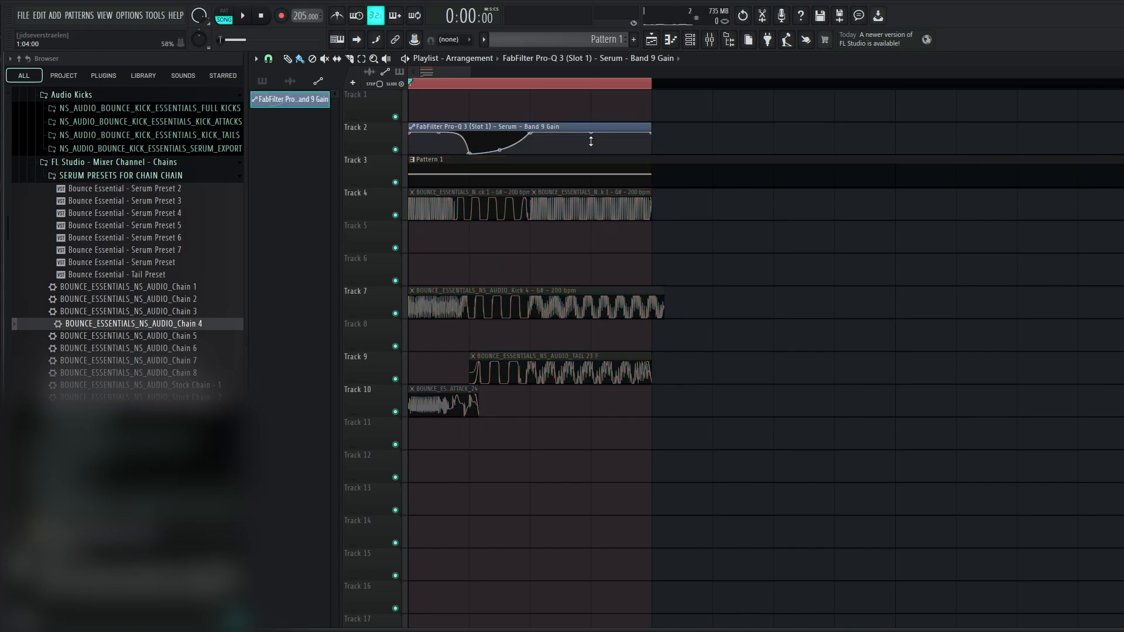
- Insert another Serum channel and load NS_AUDIO_BOUNCE_KICK_ESSENTIALS_SERUM_PRESET_5 from the F folder of Serum Presets
key("F6")
right_click(343, 88)
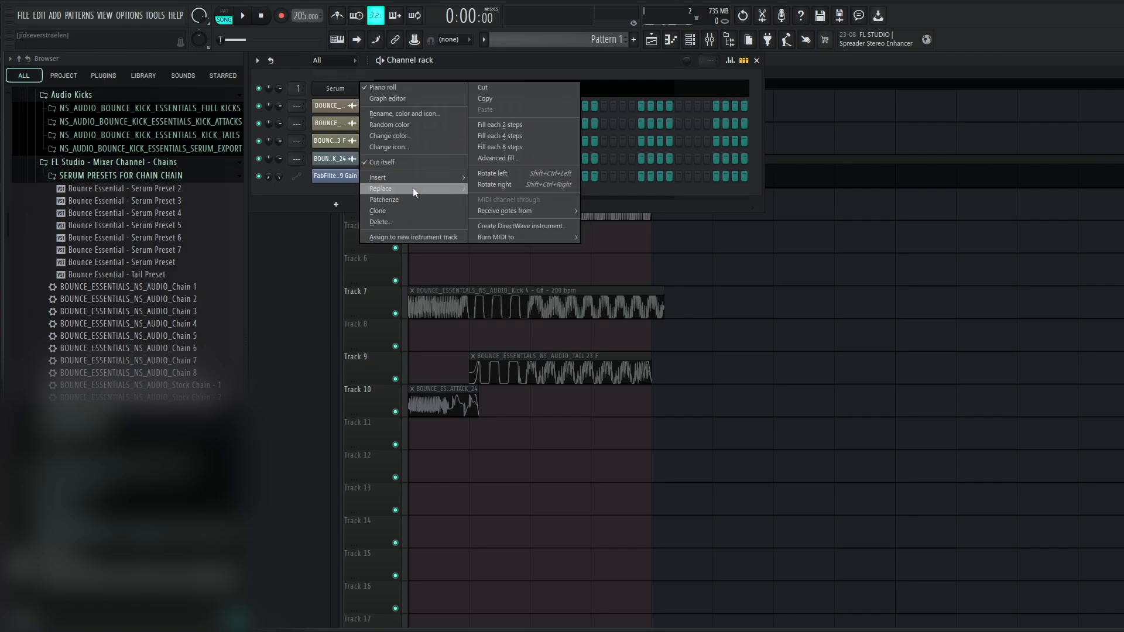
mouse_move(404, 181)
left_click(514, 97)
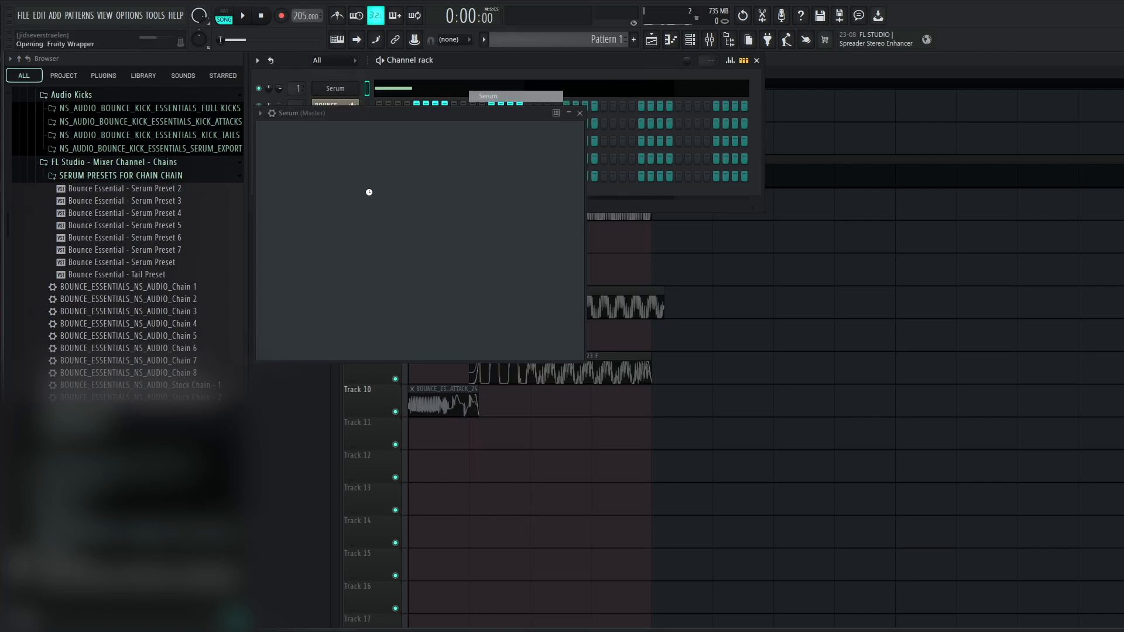
left_click(99, 438)
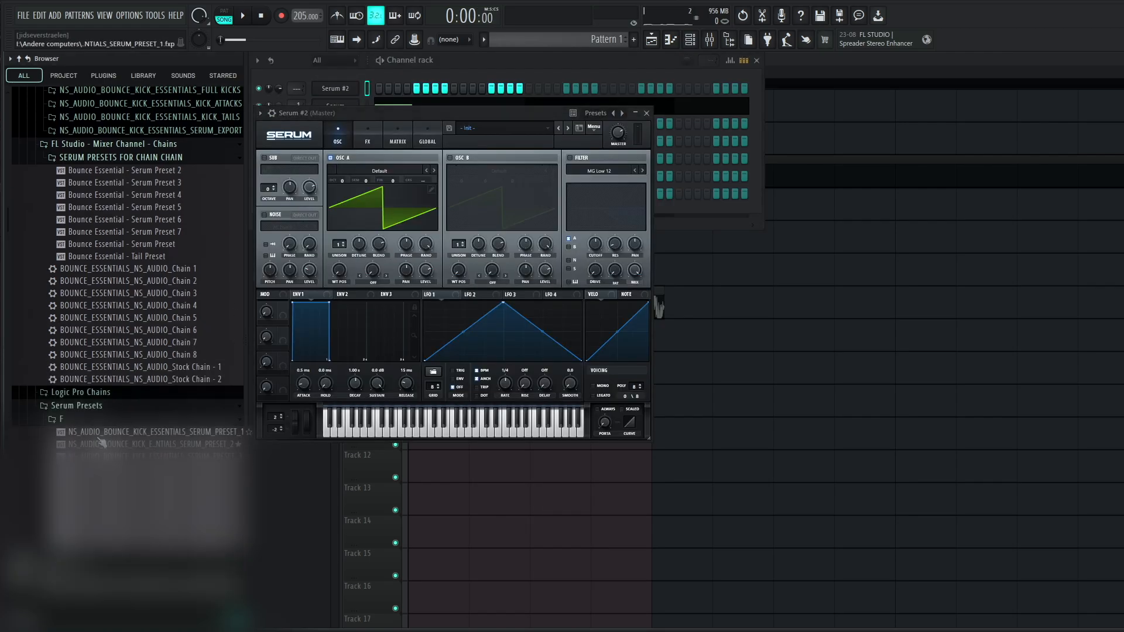
left_click_drag(91, 480, 386, 206)
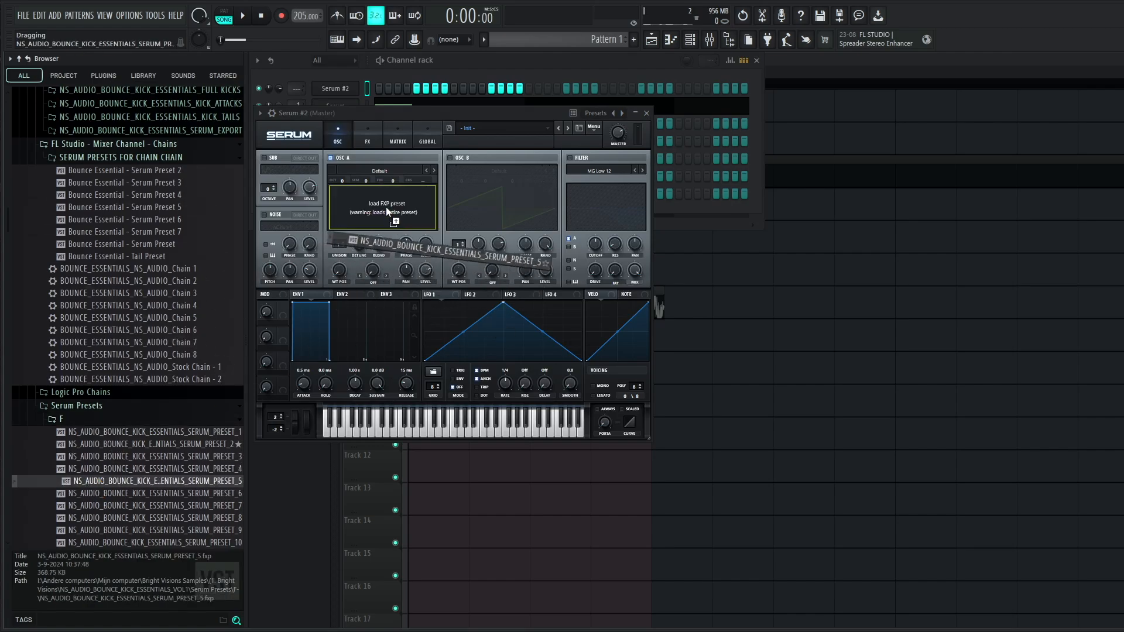
- Create Pattern 2 and open the piano roll of the new Serum #2 channel
left_click(430, 66)
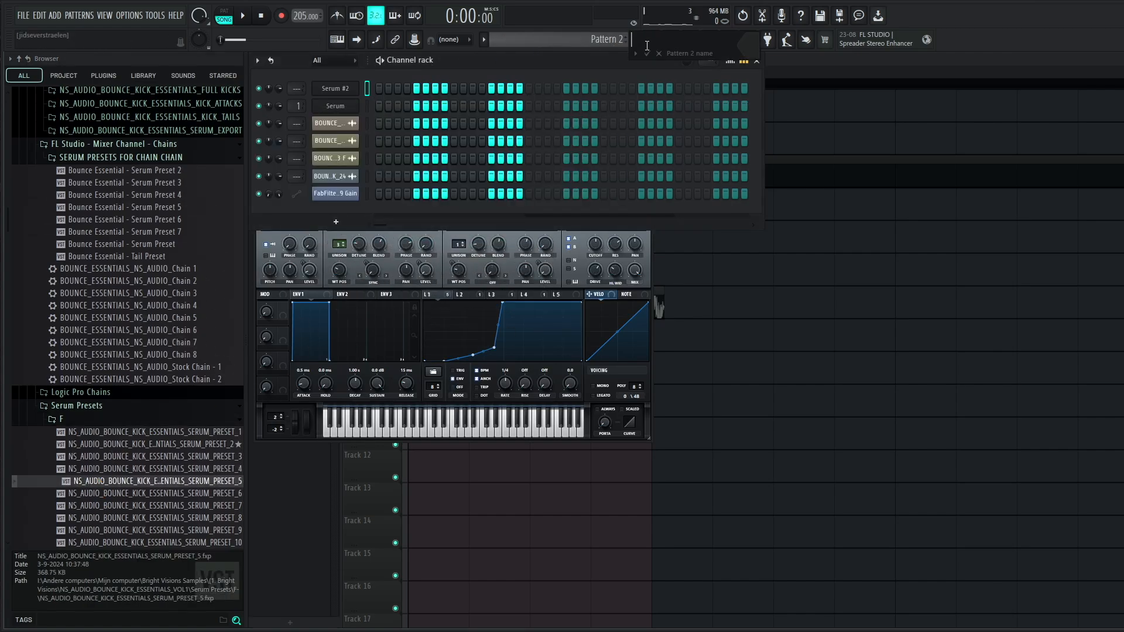
left_click(650, 41)
left_click(673, 42)
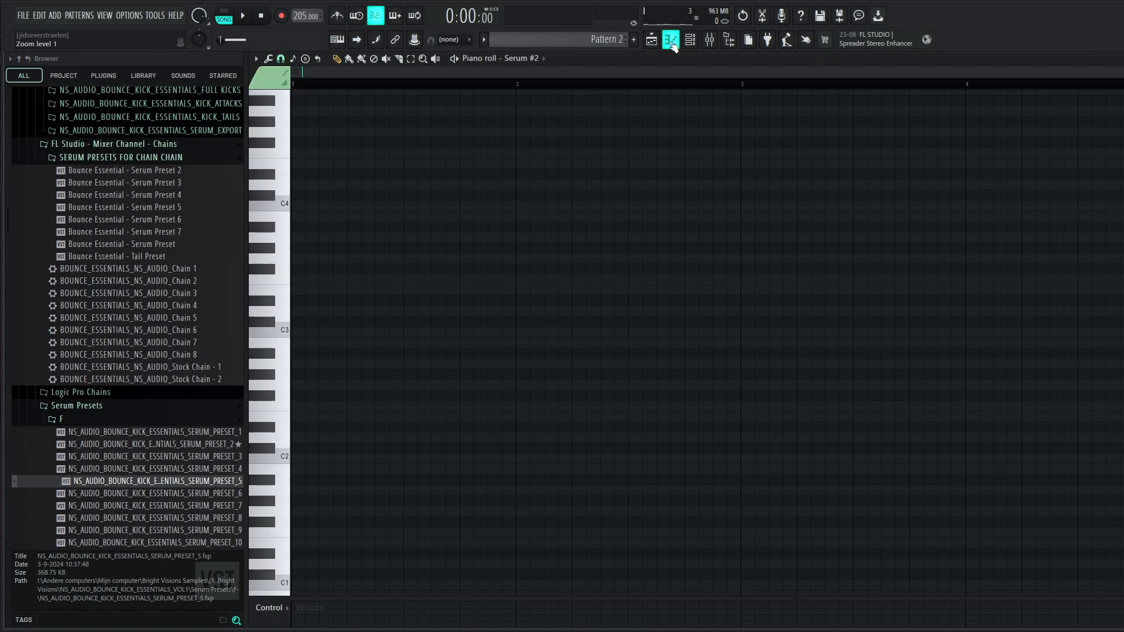
- Draw a one-beat G2 note at the start of Pattern 2 and loop it in pattern mode
scroll(387, 283, "down", 2)
left_click(283, 323)
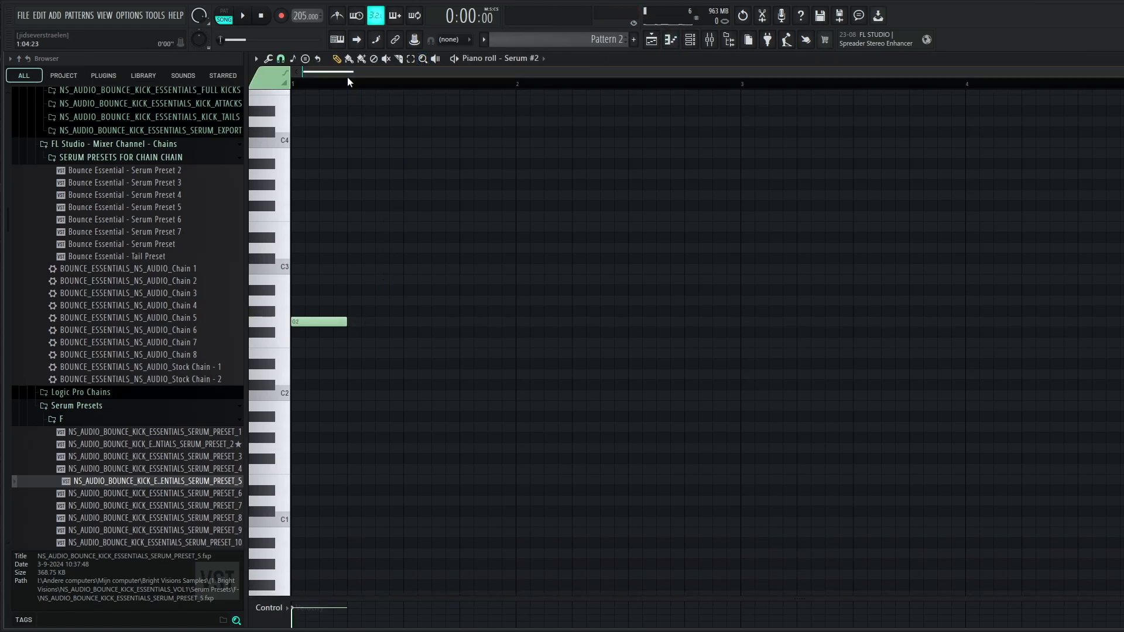
key("ctrl+a")
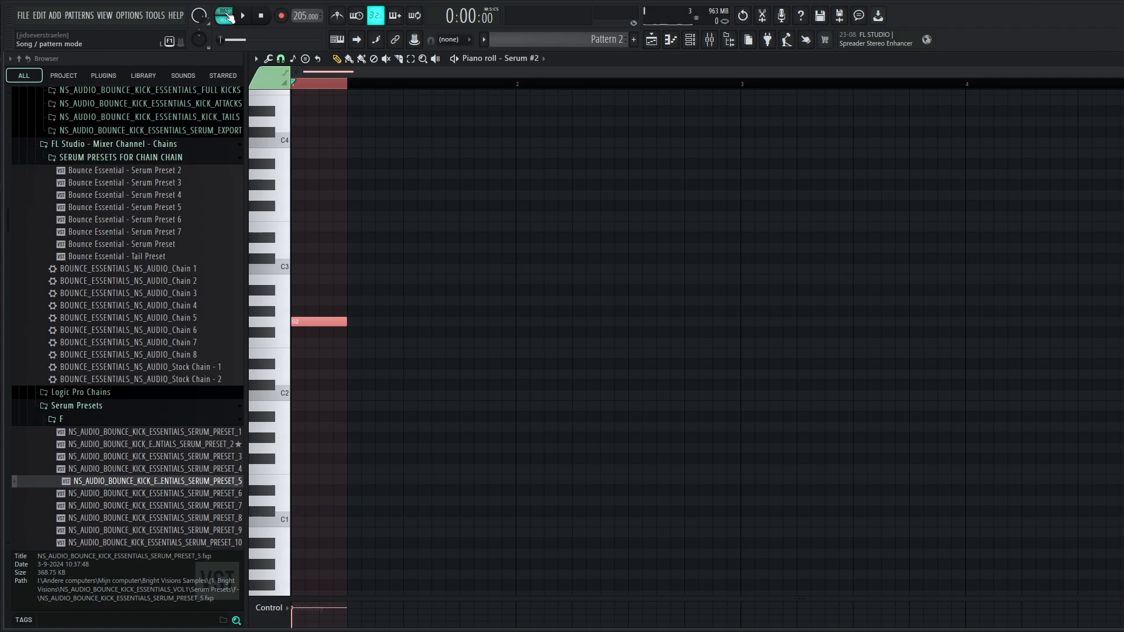
left_click(244, 20)
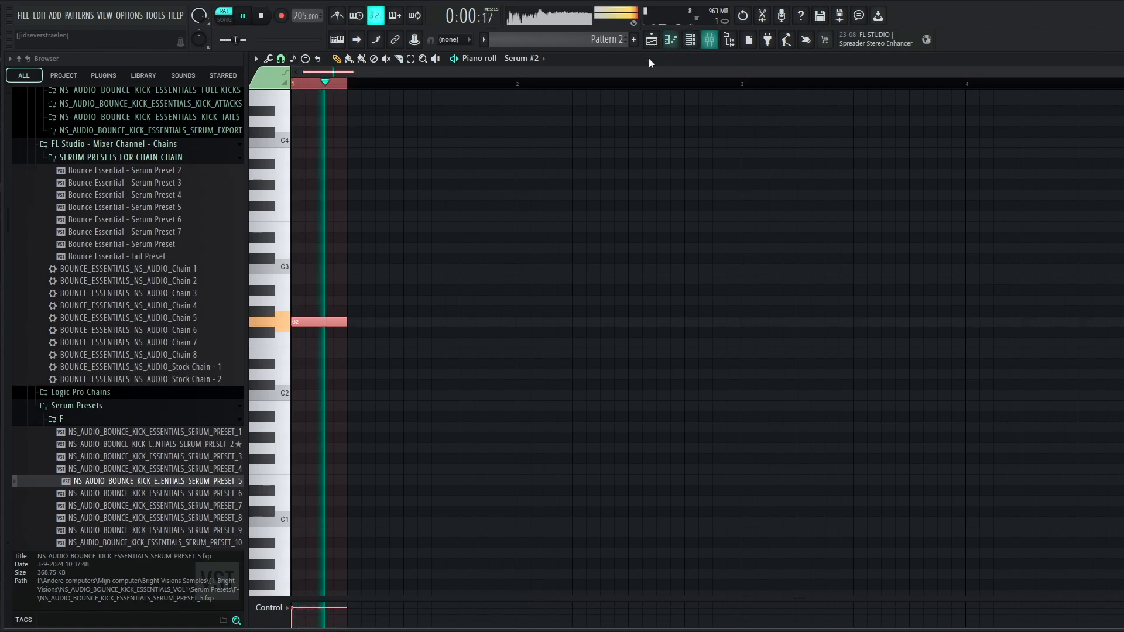
- Load NS_AUDIO_BOUNCE_KICK_ESSENTIALS_SERUM_PRESET_7 into Serum #2
left_click(101, 469)
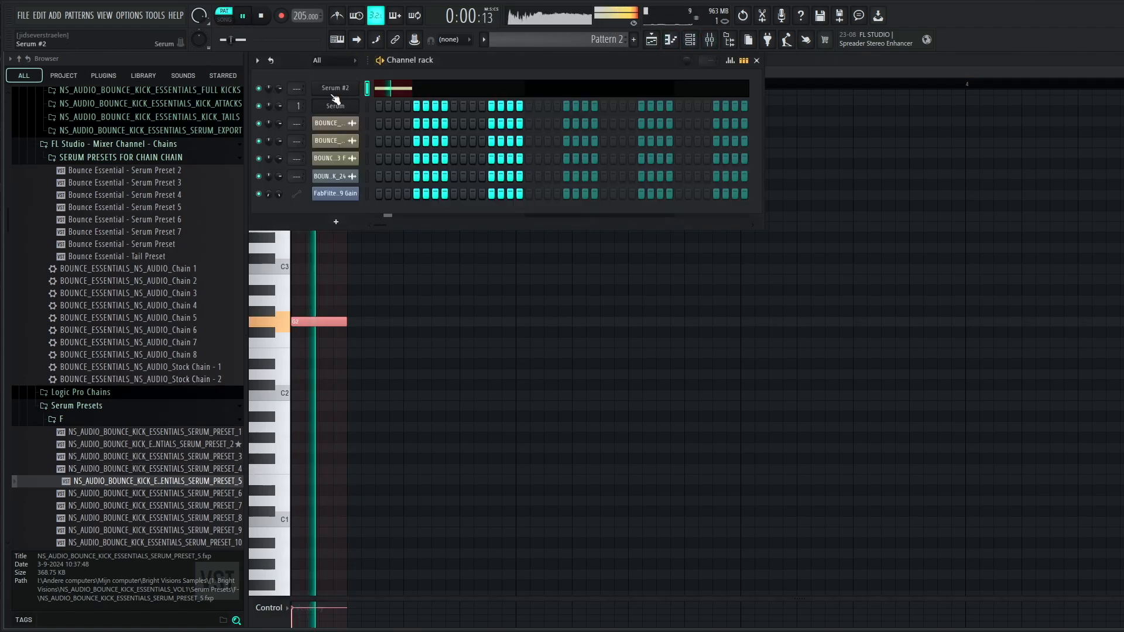
left_click_drag(100, 507, 354, 213)
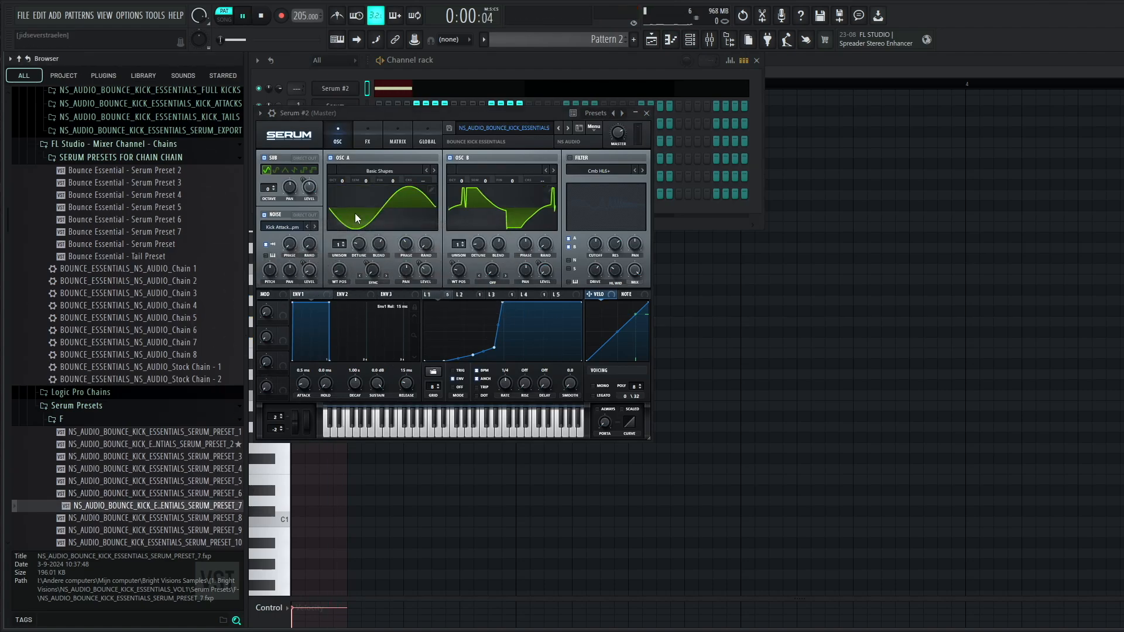
- Return to Serum #2's piano roll, move its note down to F2, and play the kick
left_click(818, 78)
key("space")
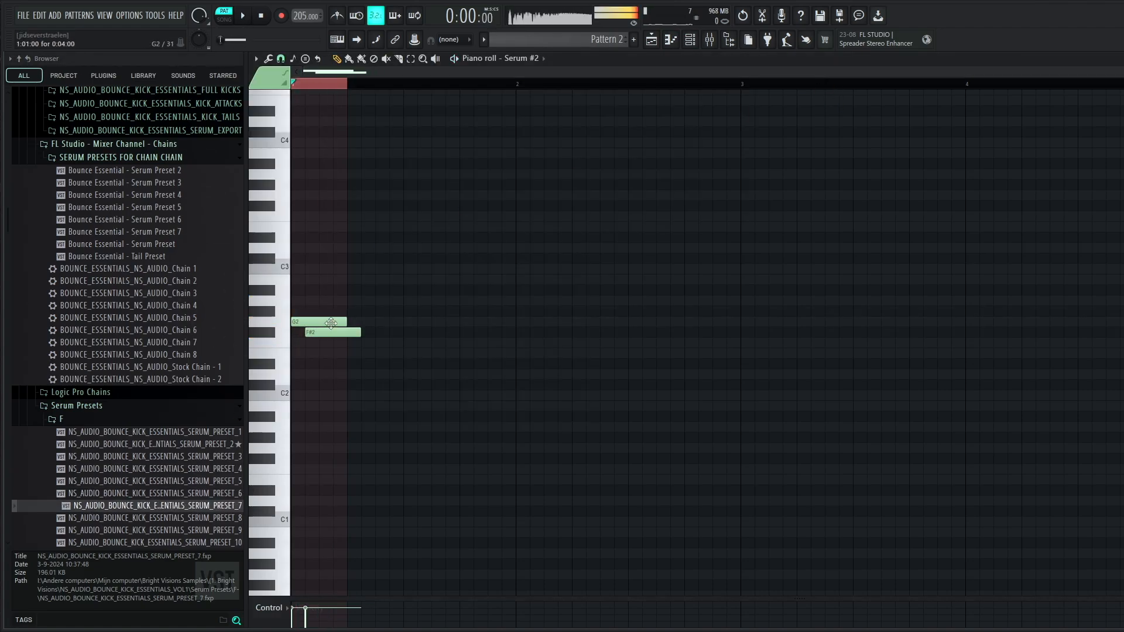
left_click_drag(316, 326, 316, 347)
key("space")
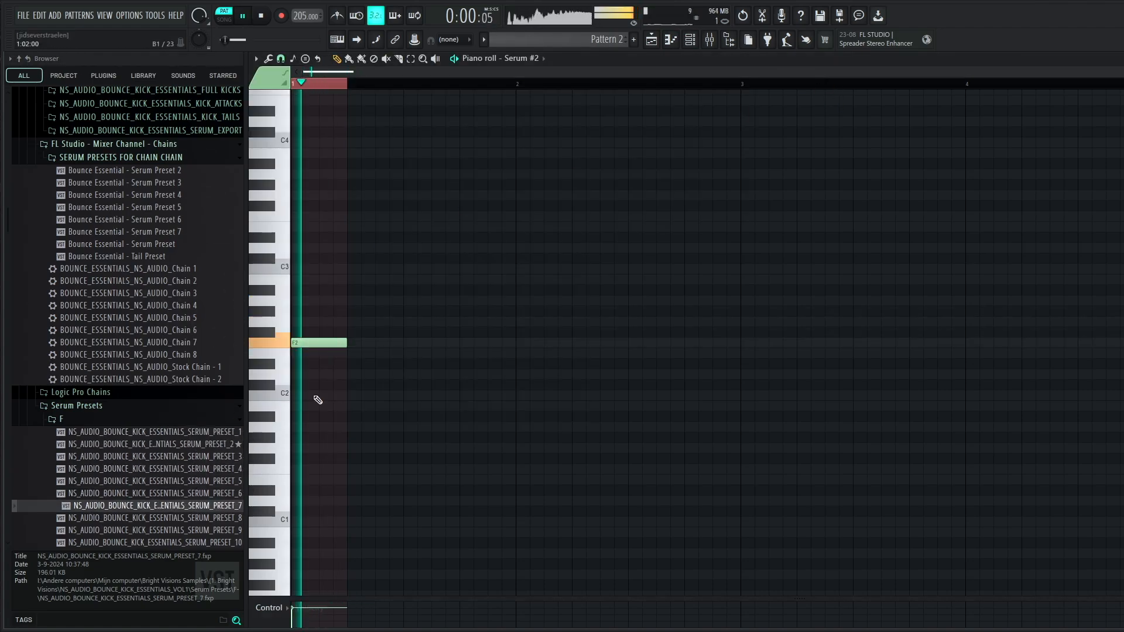
- Load NS_AUDIO_BOUNCE_KICK_ESSENTIALS_SERUM_PRESET_9 into Serum #2 and stop playback after listening to it
left_click(690, 39)
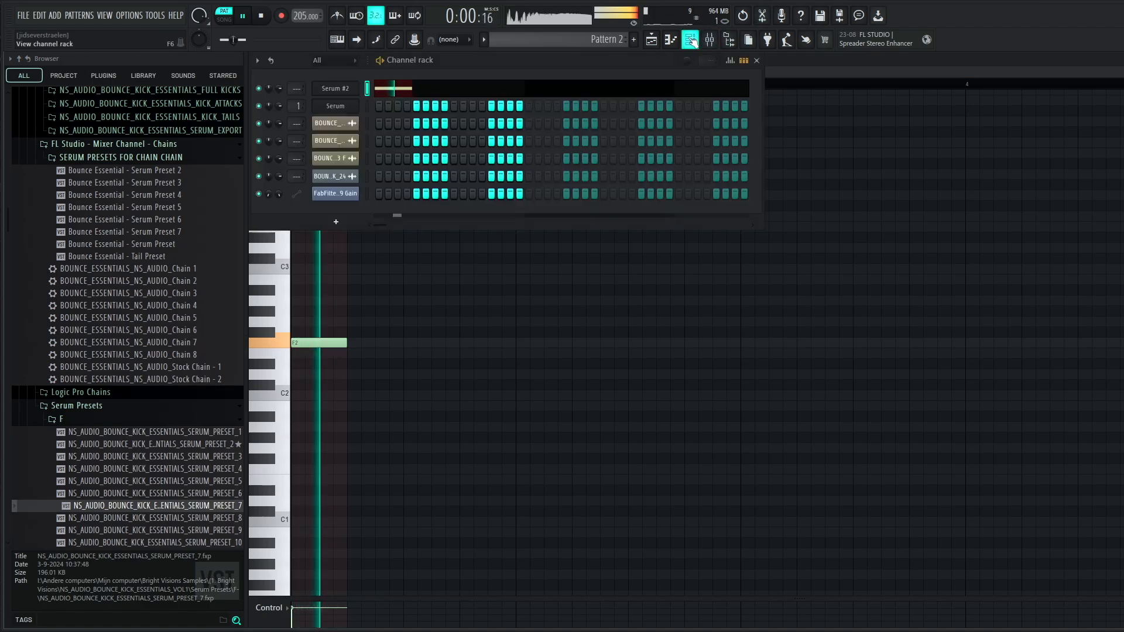
left_click(336, 87)
left_click(103, 530)
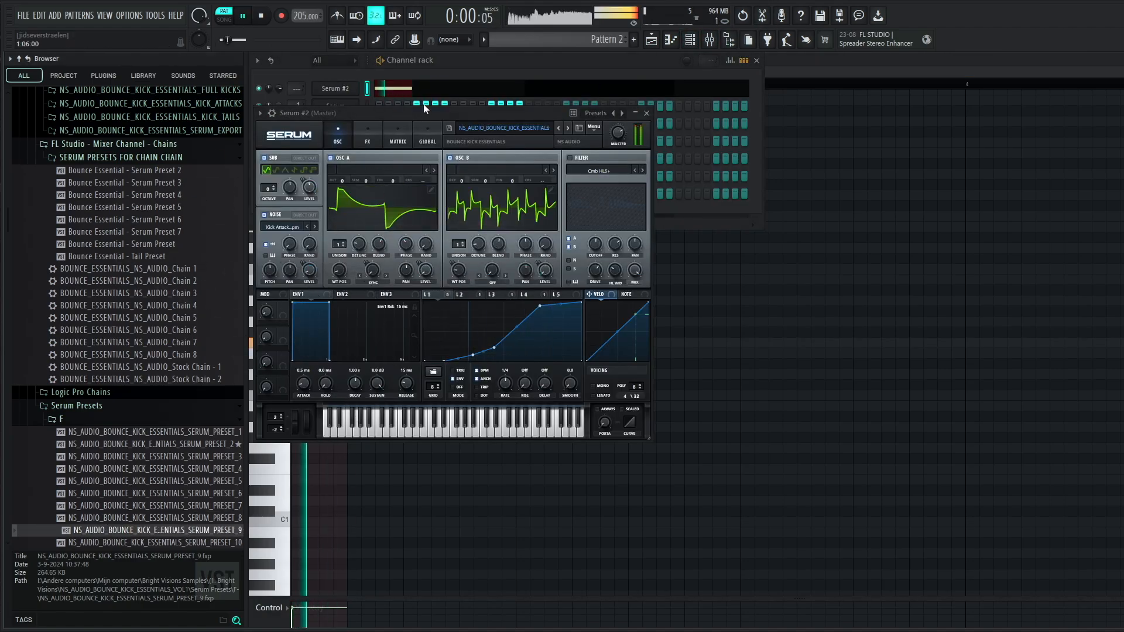
key("space")
- Move Serum #2's note up to G2 in the piano roll and play the transposed kick
scroll(78, 471, "down", 6)
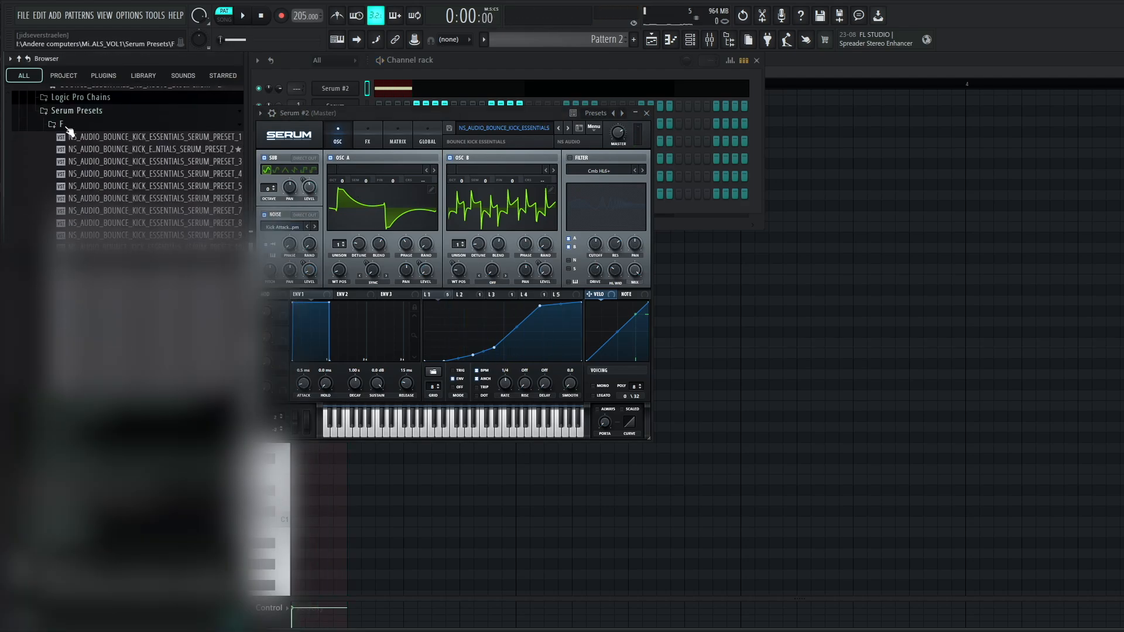
key("F7")
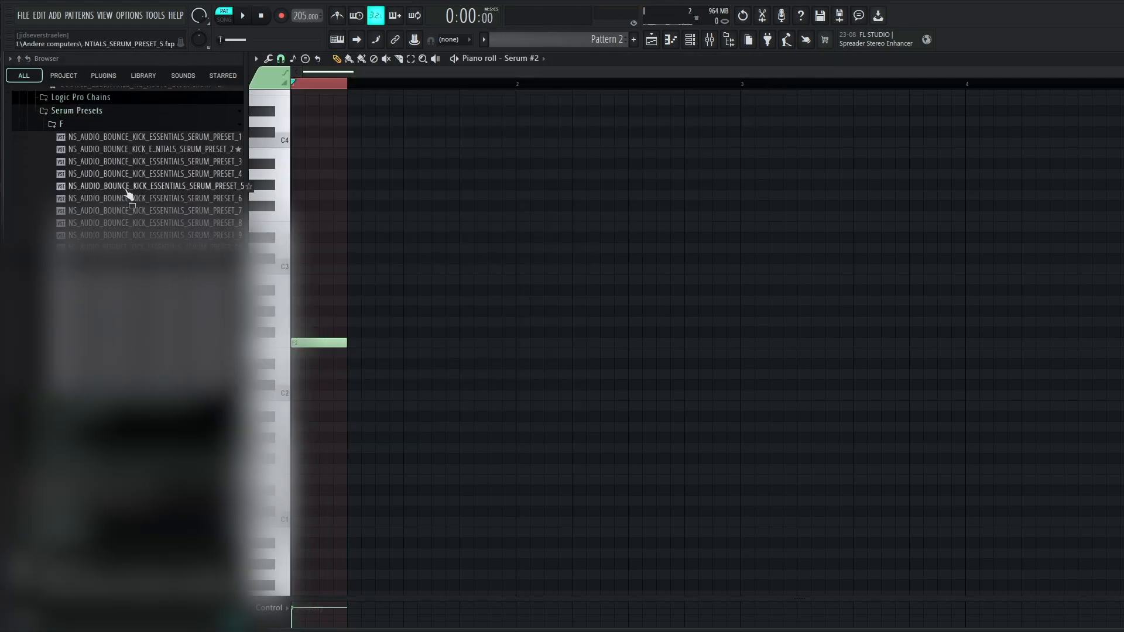
left_click_drag(294, 342, 296, 316)
key("space")
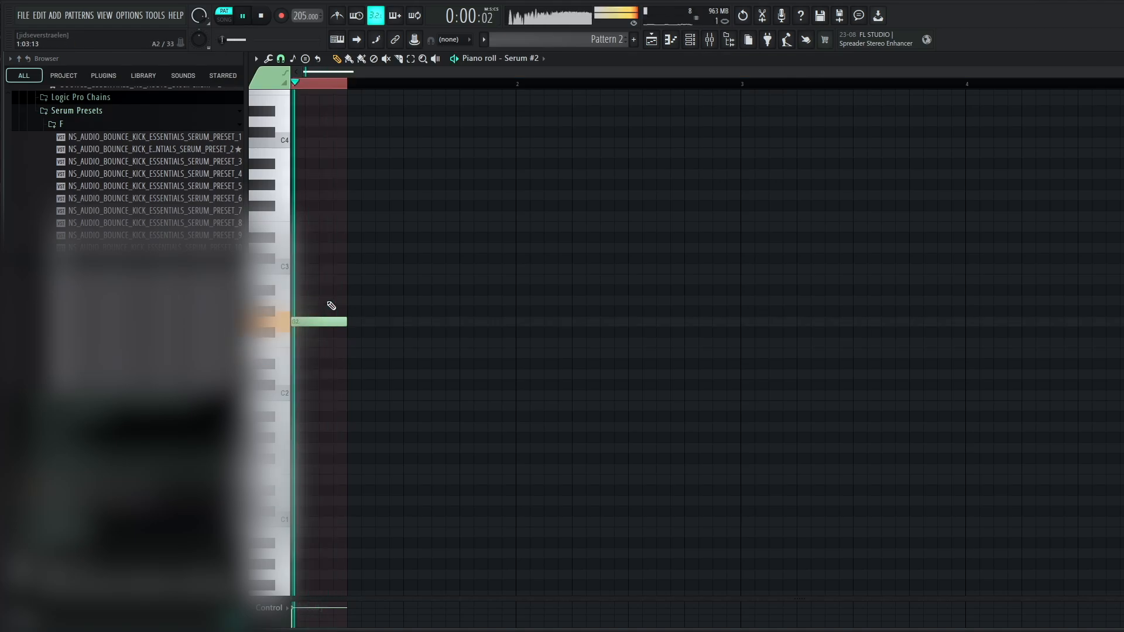
- Stop the kick's playback and collapse the Audio Kicks folder of NS_AUDIO_BOUNCE_KICK_ESSENTIALS_VOL1 in the browser
key("space")
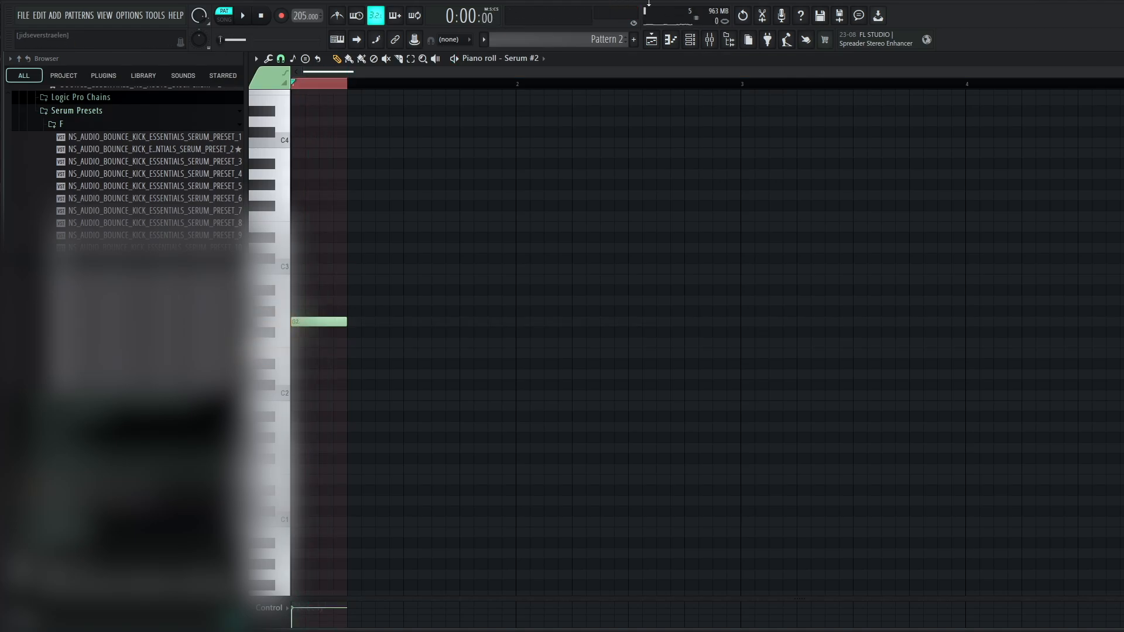
key("F5")
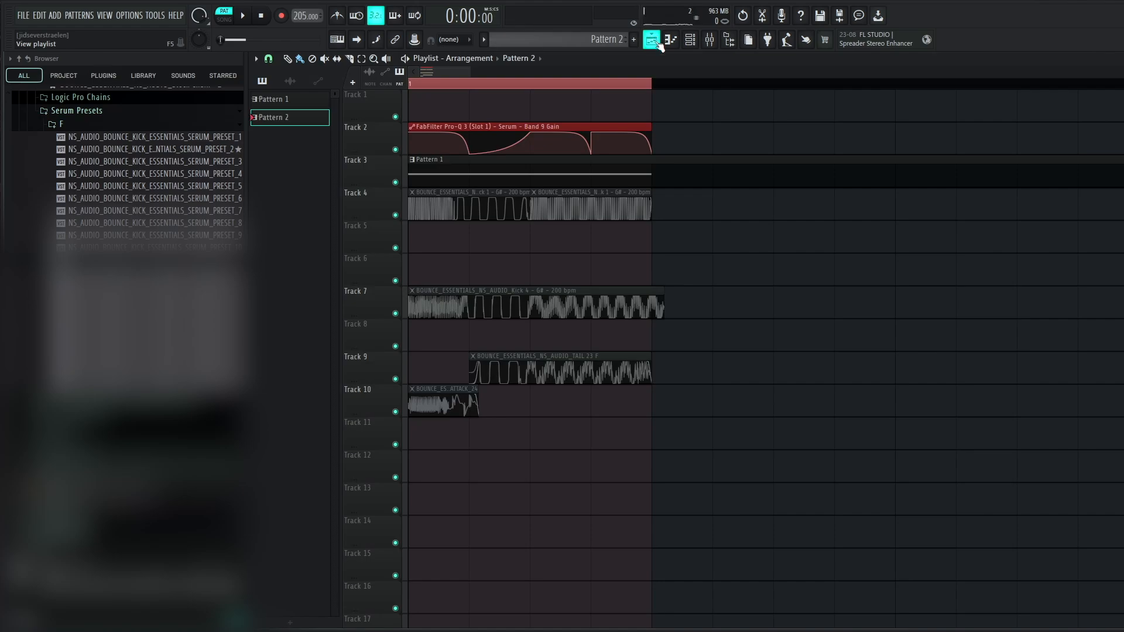
left_click(660, 46)
scroll(153, 351, "up", 10)
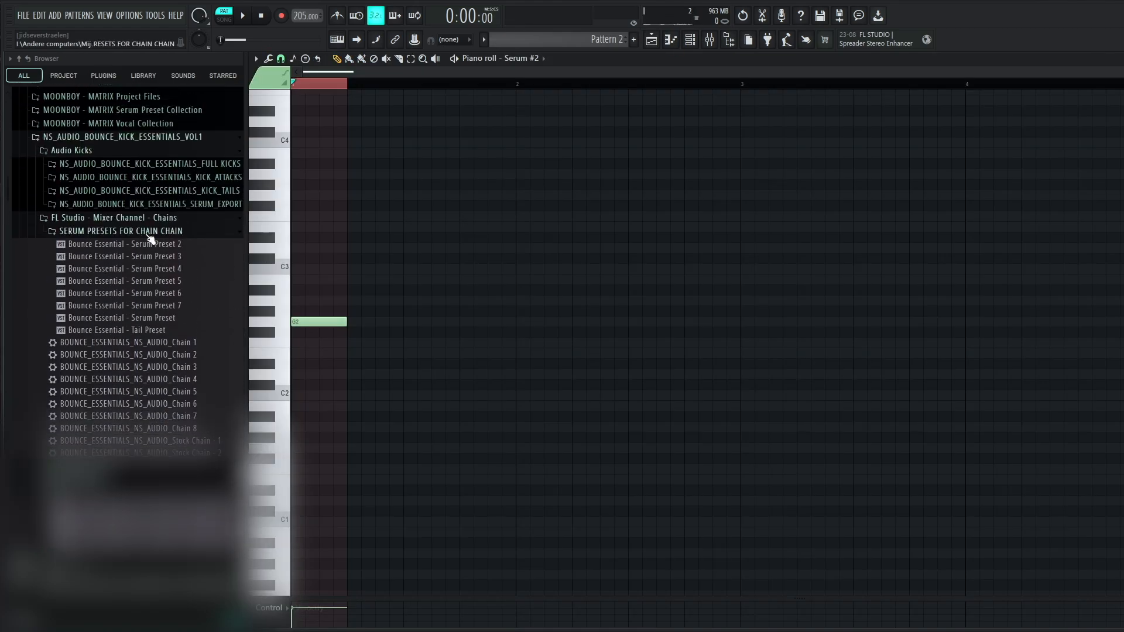
left_click(116, 155)
scroll(98, 145, "up", 5)
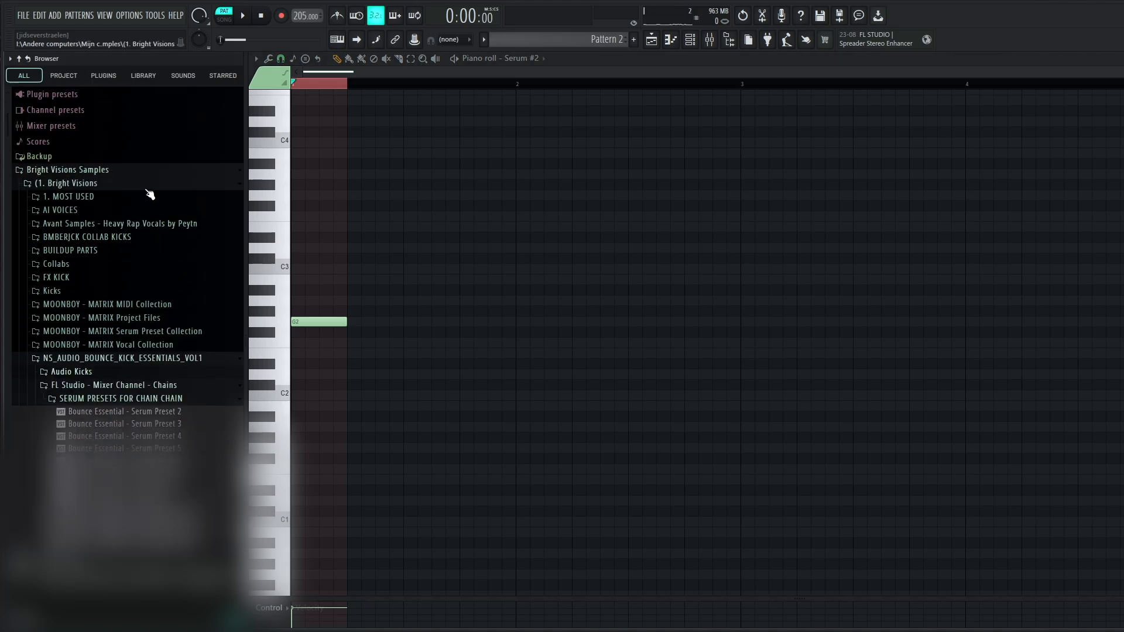
- Return to the playlist and pick the FabFilter Pro-Q 3 Band 9 Gain automation clip, removing the extra copy placed further along Track 2
left_click(644, 39)
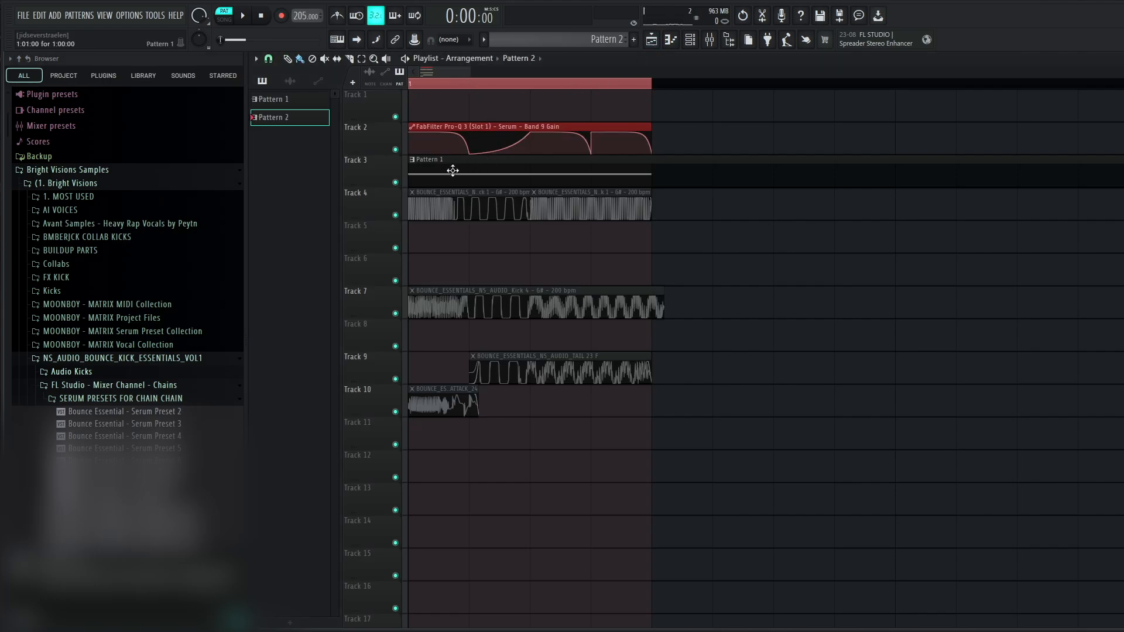
left_click(452, 124)
left_click(755, 124)
right_click(756, 124)
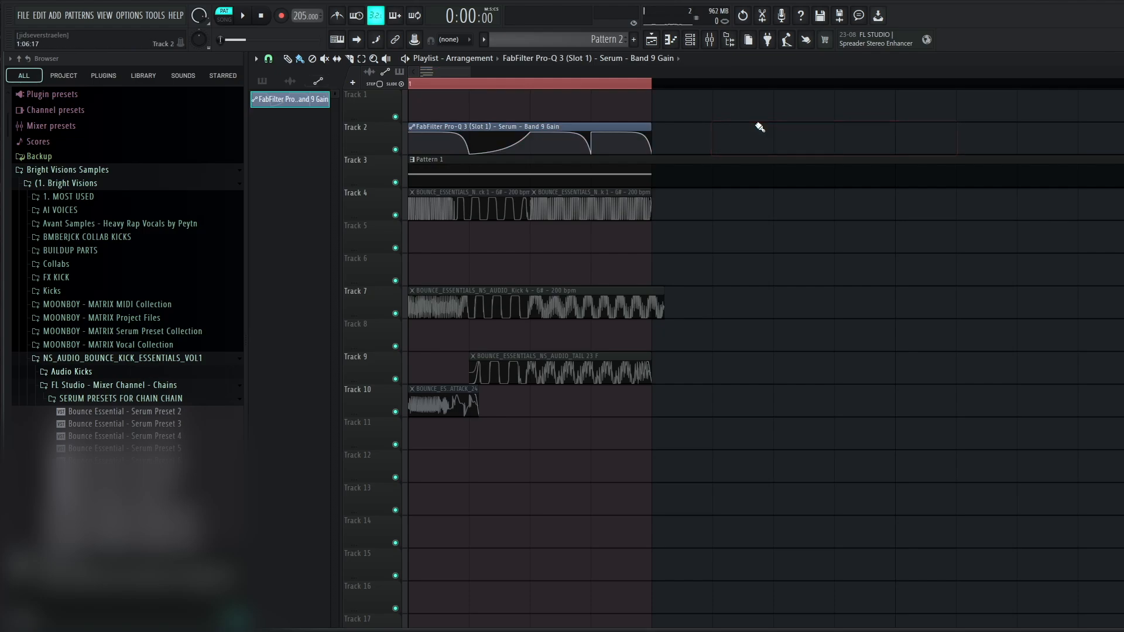